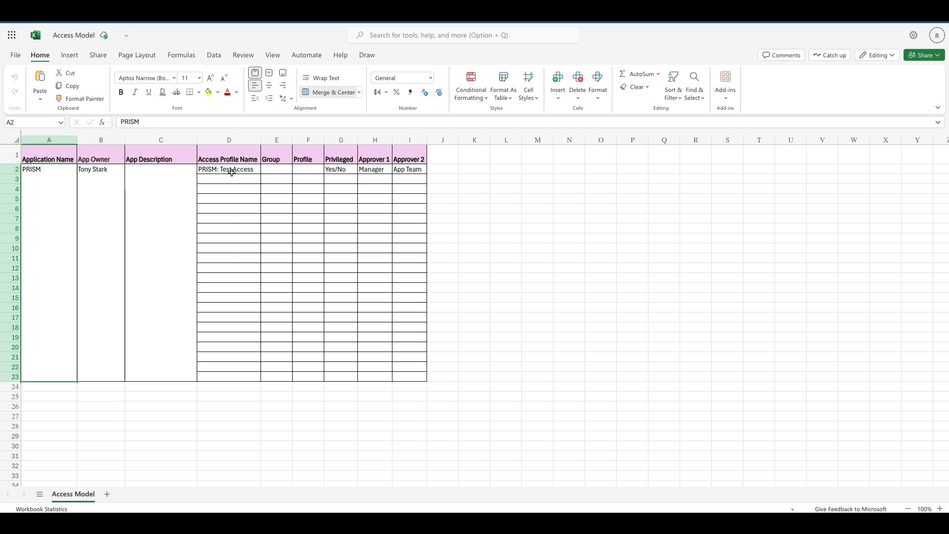
pyautogui.click(274, 169)
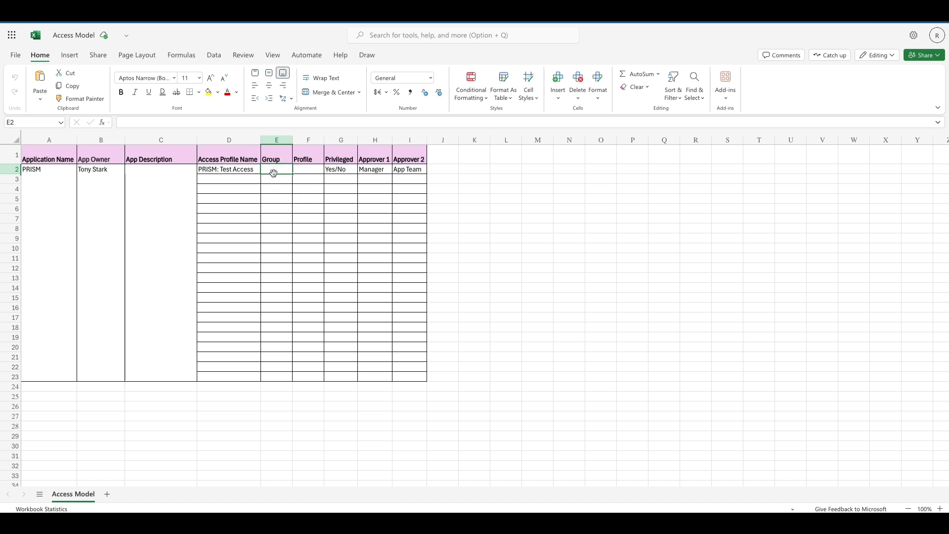
pyautogui.click(336, 169)
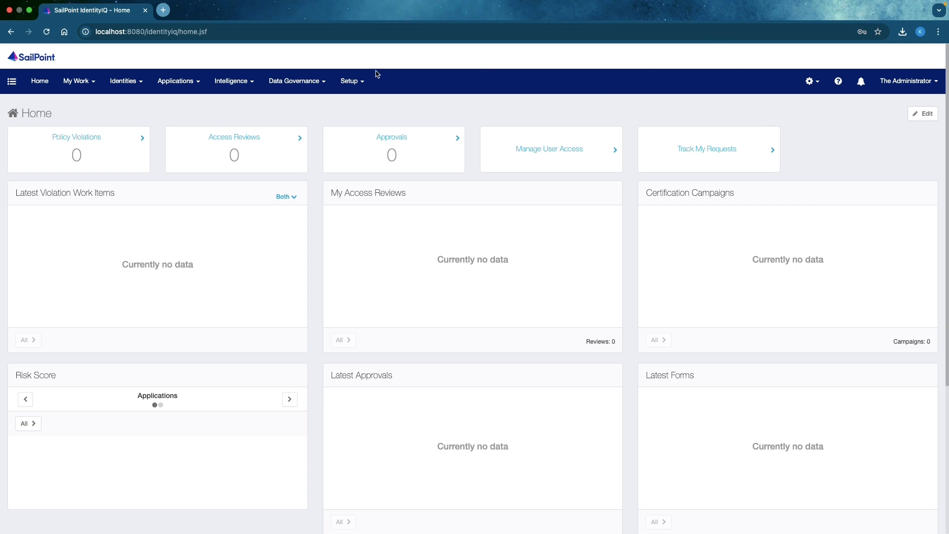
# Switch to SailPoint IdentityIQ and start creating a new role in Role Management.
pyautogui.click(345, 90)
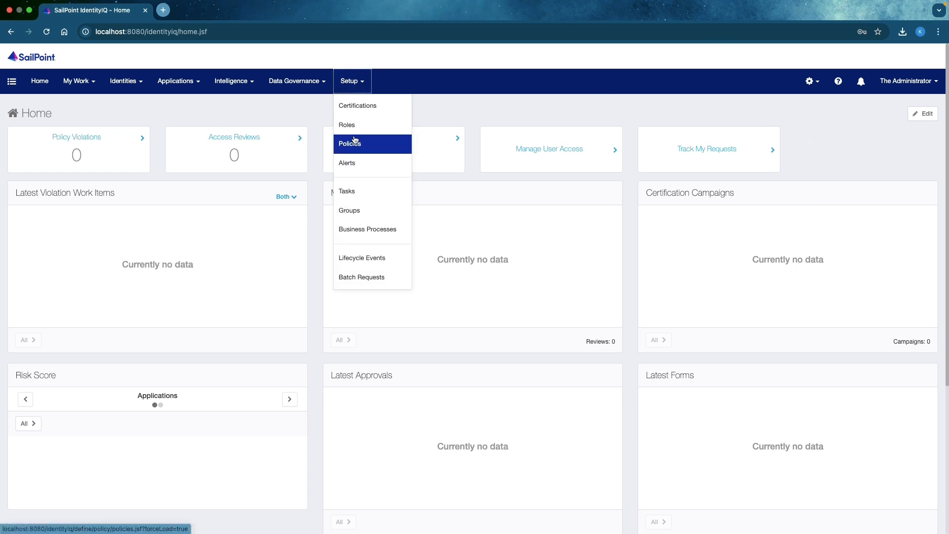
pyautogui.click(346, 123)
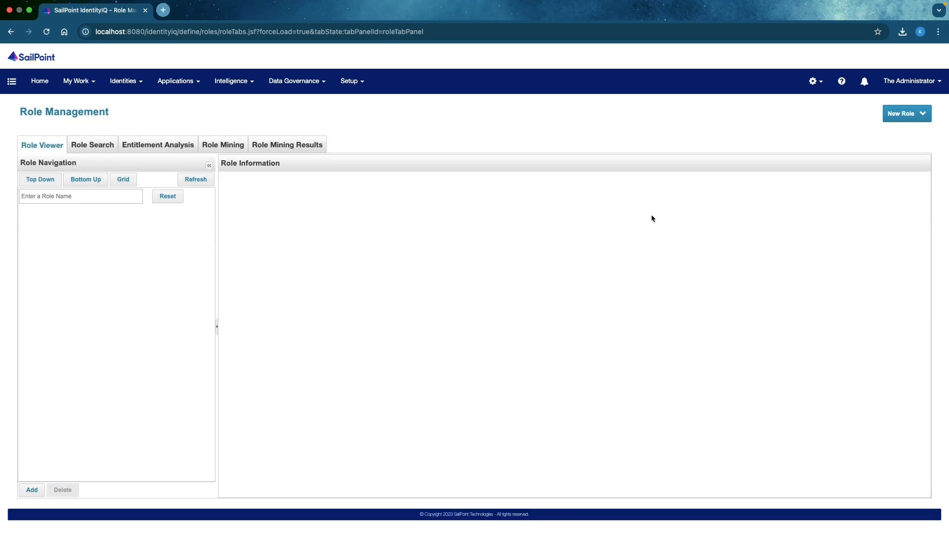
pyautogui.click(915, 117)
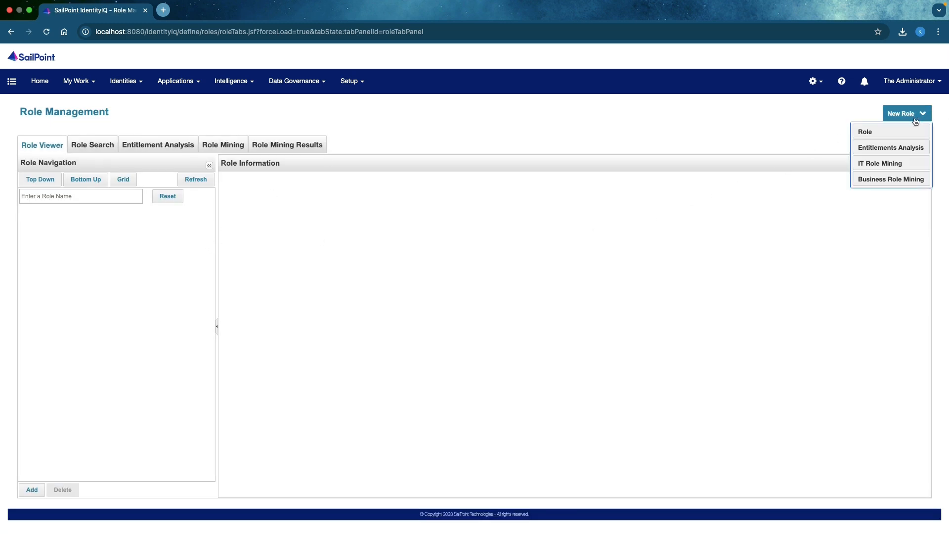
pyautogui.click(888, 131)
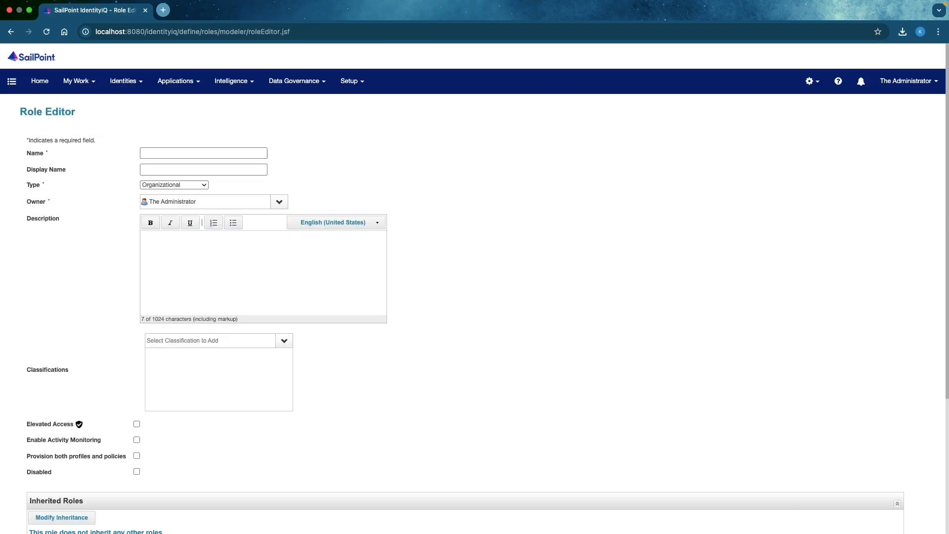
# Set the new role's type to IT and examine the application choices for adding an entitlement, leaving without saving one.
pyautogui.click(168, 186)
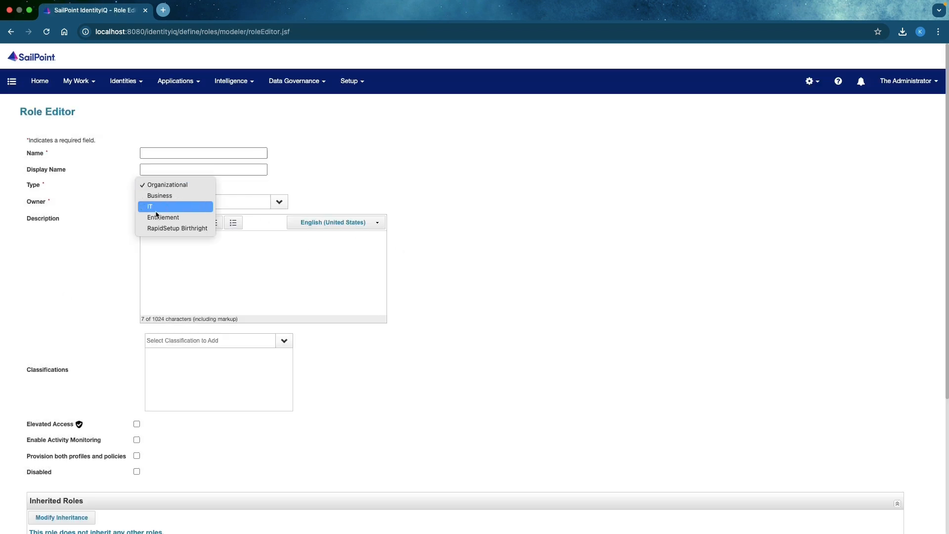
pyautogui.click(158, 207)
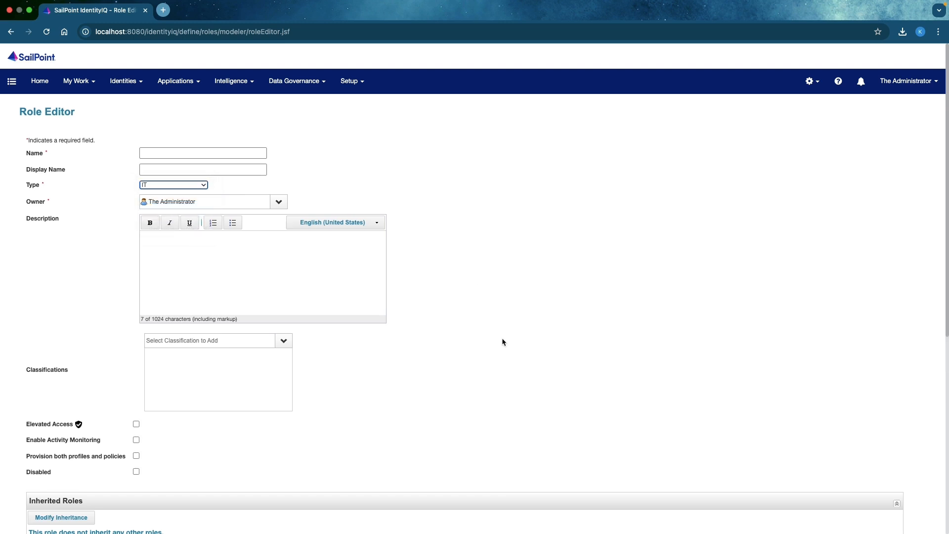
pyautogui.scroll(-5, 502, 339)
pyautogui.scroll(-1, 502, 341)
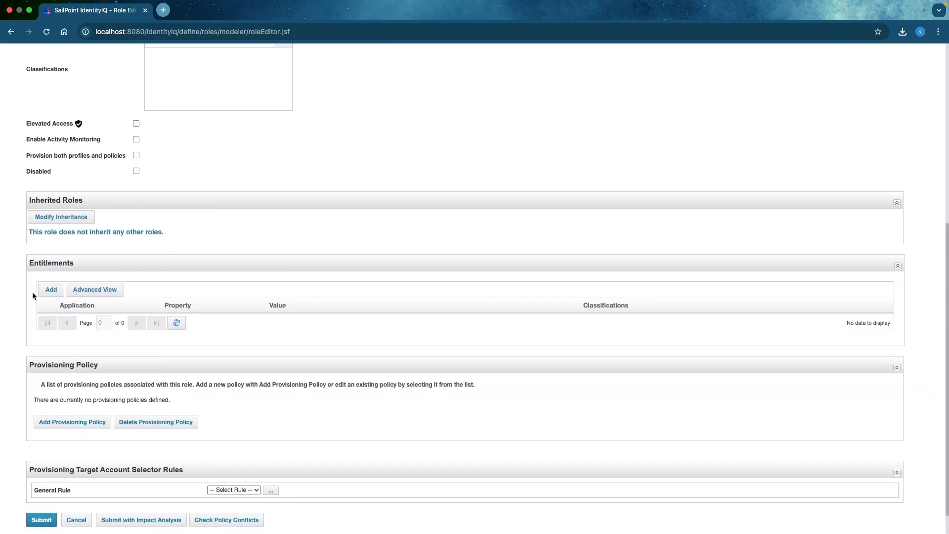
pyautogui.click(51, 292)
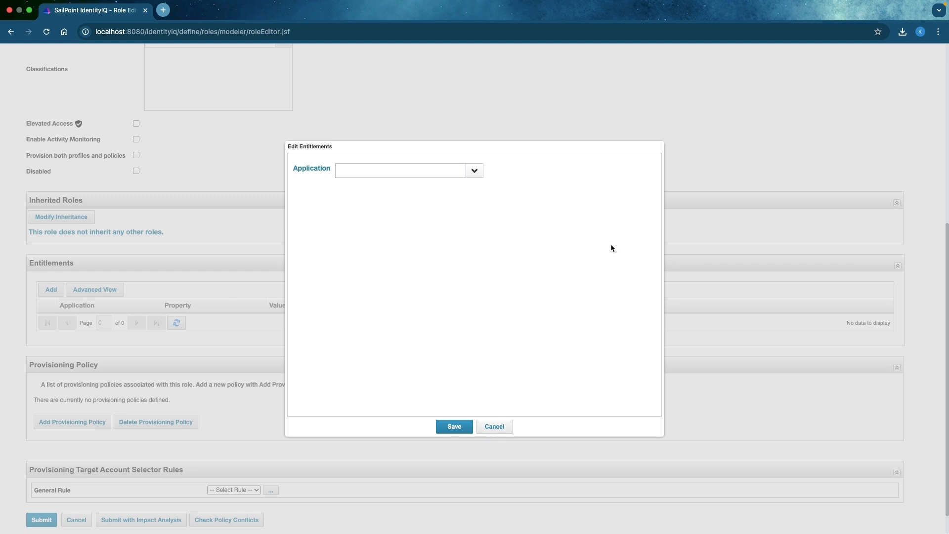
pyautogui.click(475, 171)
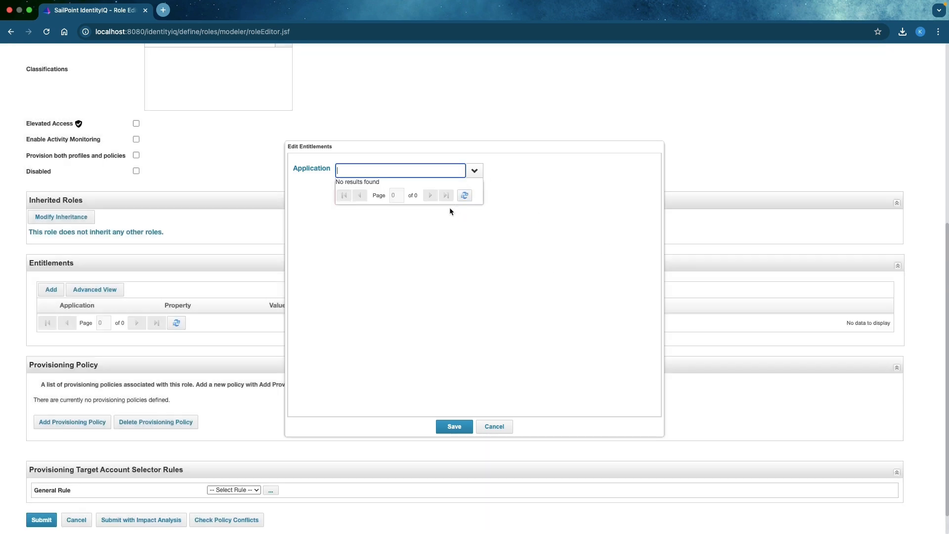
pyautogui.click(431, 243)
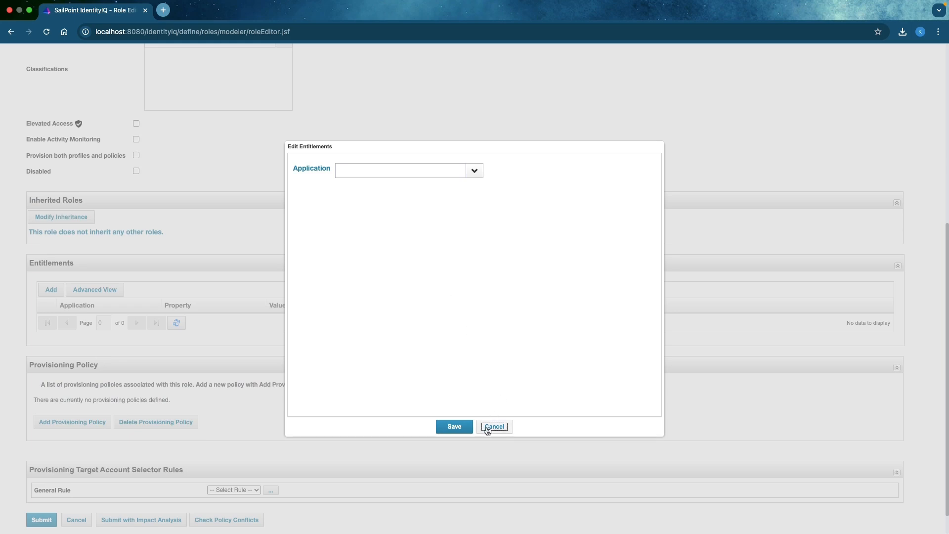
pyautogui.scroll(-1, 327, 320)
pyautogui.scroll(7, 327, 320)
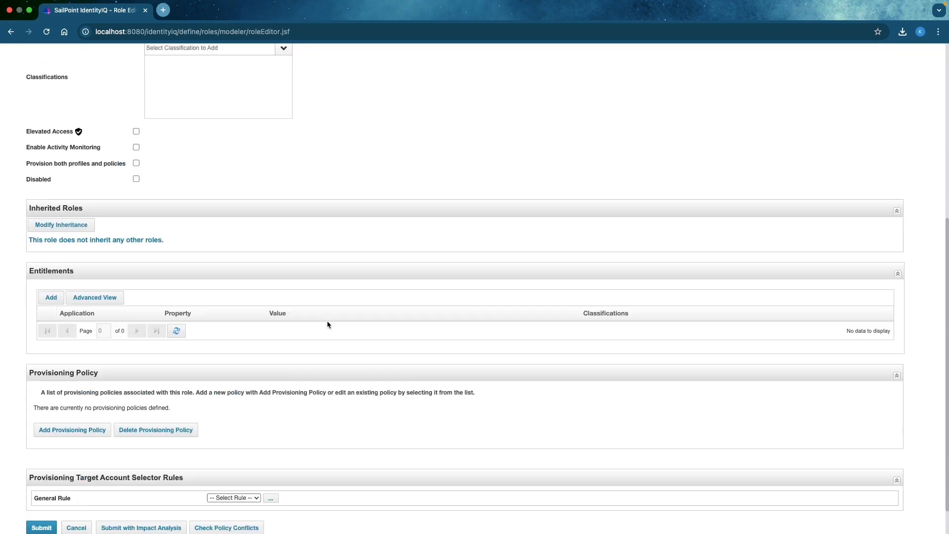
# Change the new role's type to Business.
pyautogui.scroll(-1, 327, 320)
pyautogui.click(176, 186)
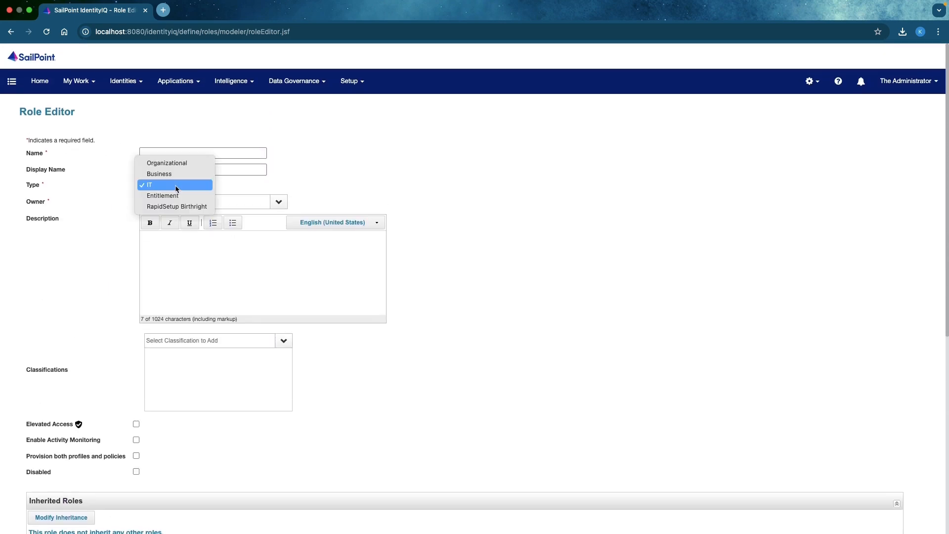
pyautogui.click(173, 174)
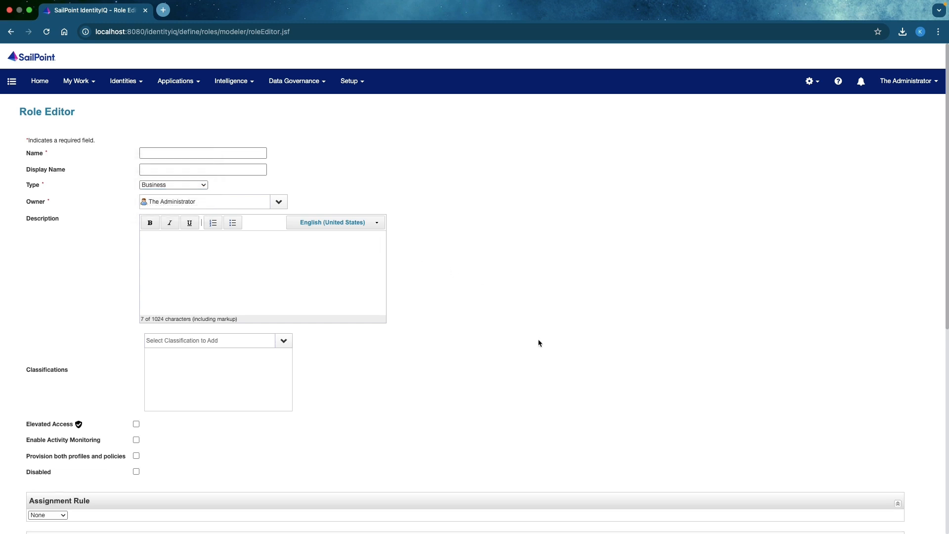
# Examine the required roles selection of the business role and cancel it without adding a role.
pyautogui.scroll(-3, 537, 346)
pyautogui.scroll(-6, 534, 368)
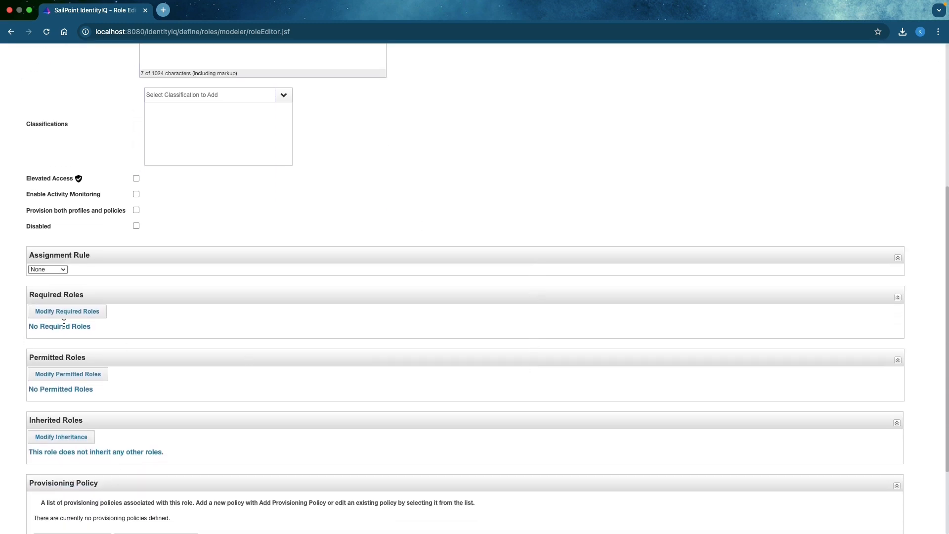
pyautogui.scroll(-1, 61, 314)
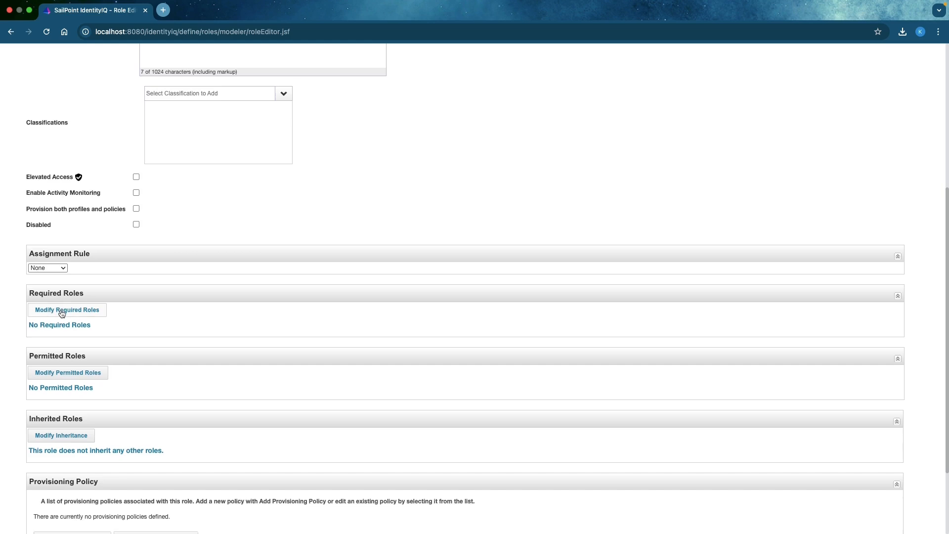
pyautogui.click(62, 311)
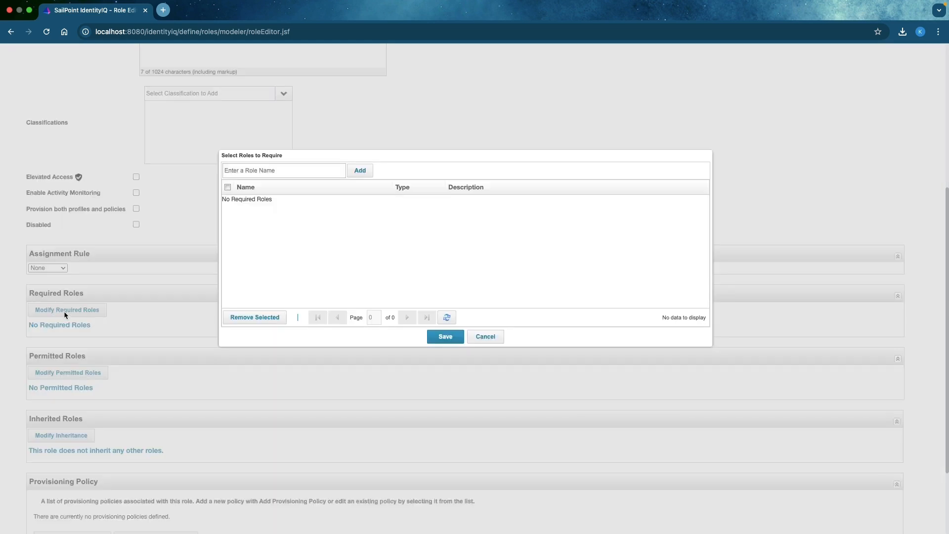
pyautogui.click(492, 341)
pyautogui.scroll(-1, 493, 348)
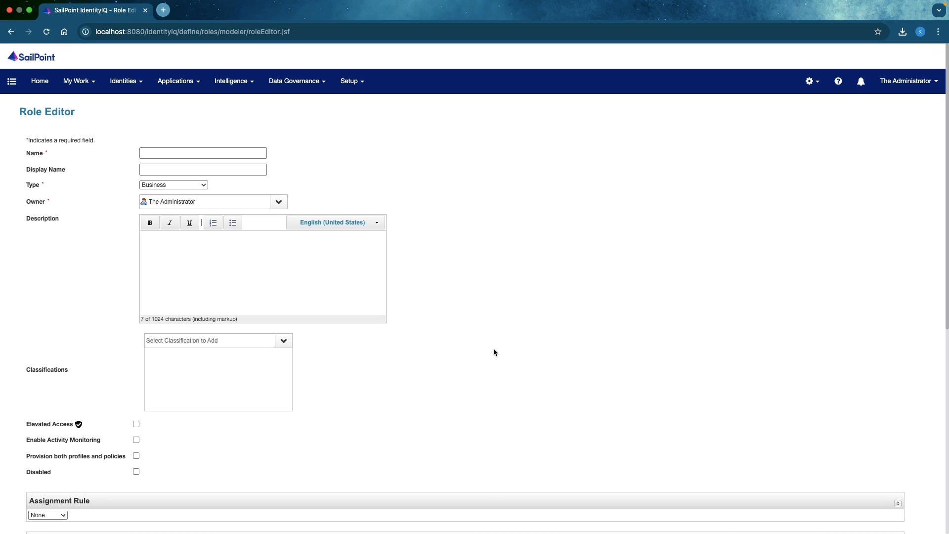
pyautogui.click(11, 81)
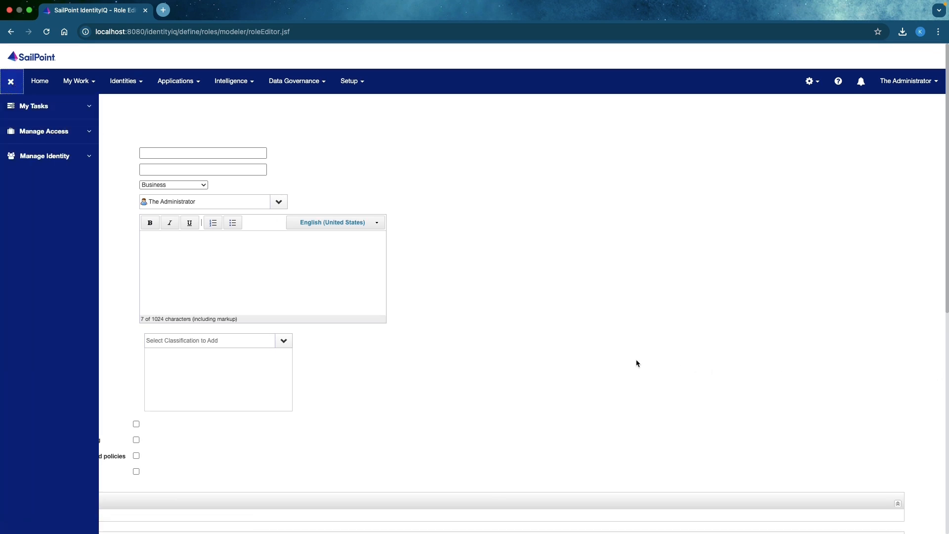
pyautogui.click(16, 92)
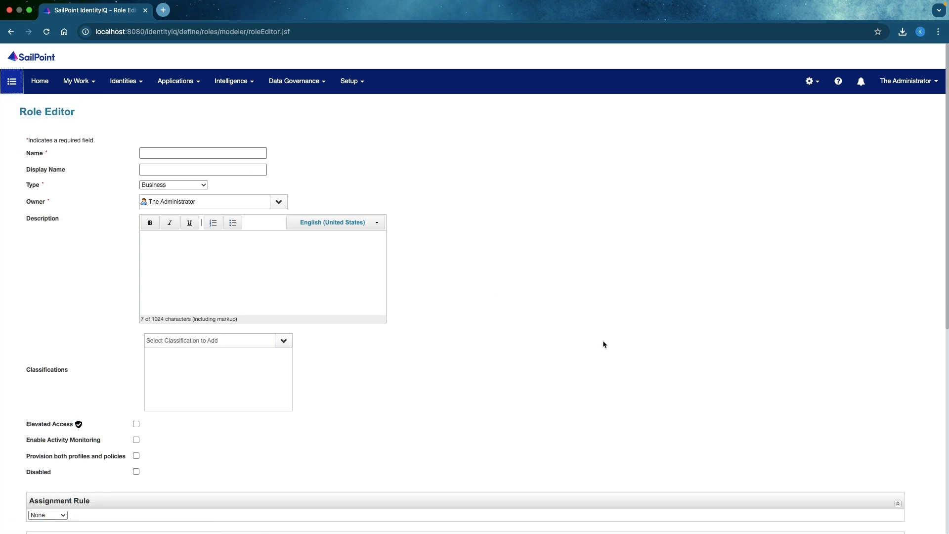
# Examine the assignment rule options available for the business role, leaving the rule set to None.
pyautogui.scroll(-5, 606, 342)
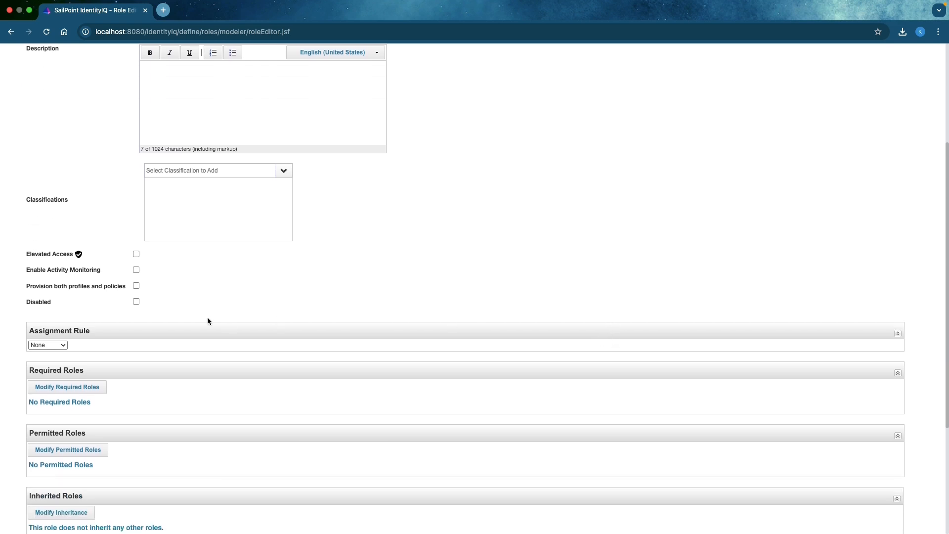
pyautogui.click(47, 346)
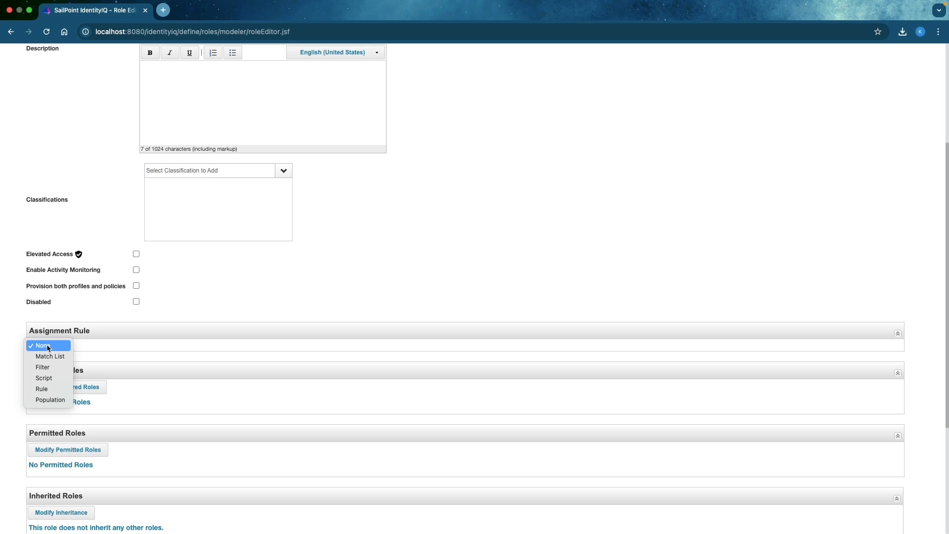
pyautogui.click(523, 263)
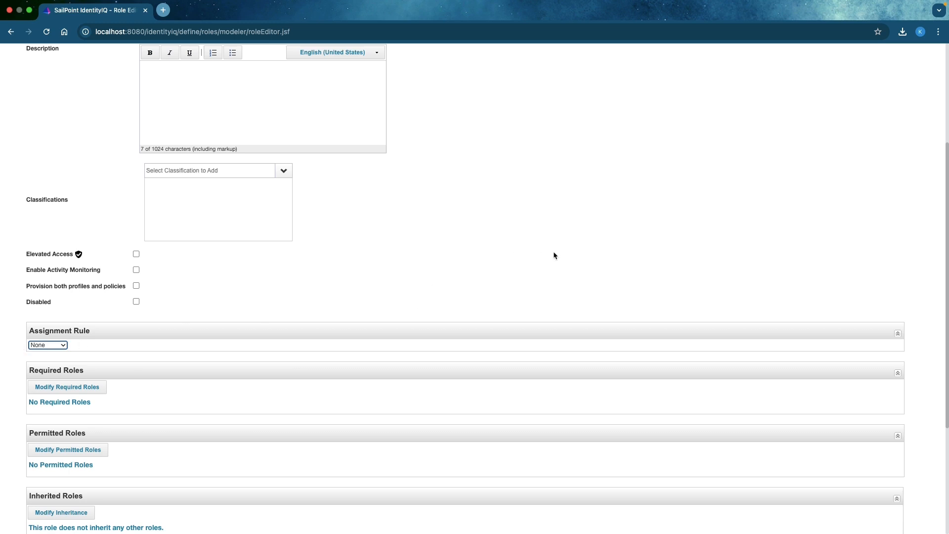
# Start a Manage User Access request for the administrator identity and proceed to the Manage Access stage.
pyautogui.scroll(5, 552, 251)
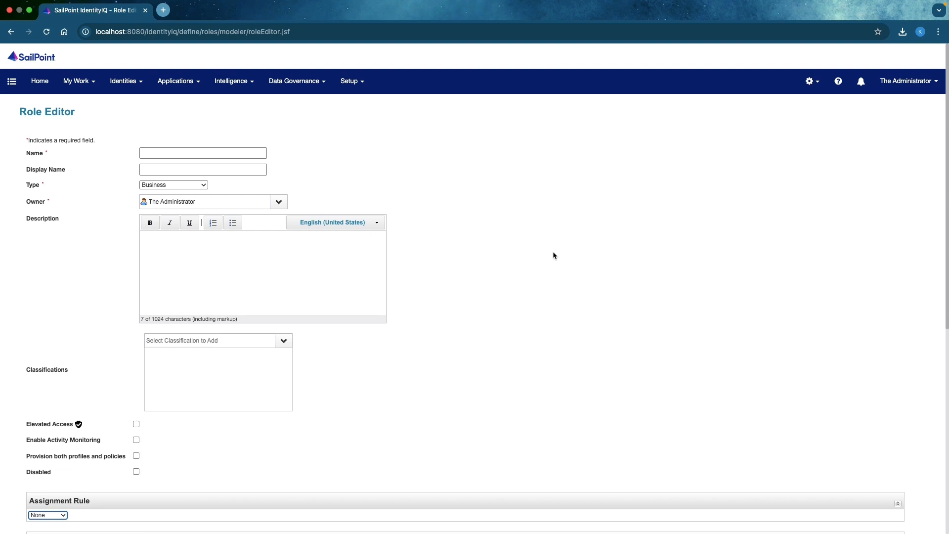
pyautogui.click(12, 81)
pyautogui.click(51, 130)
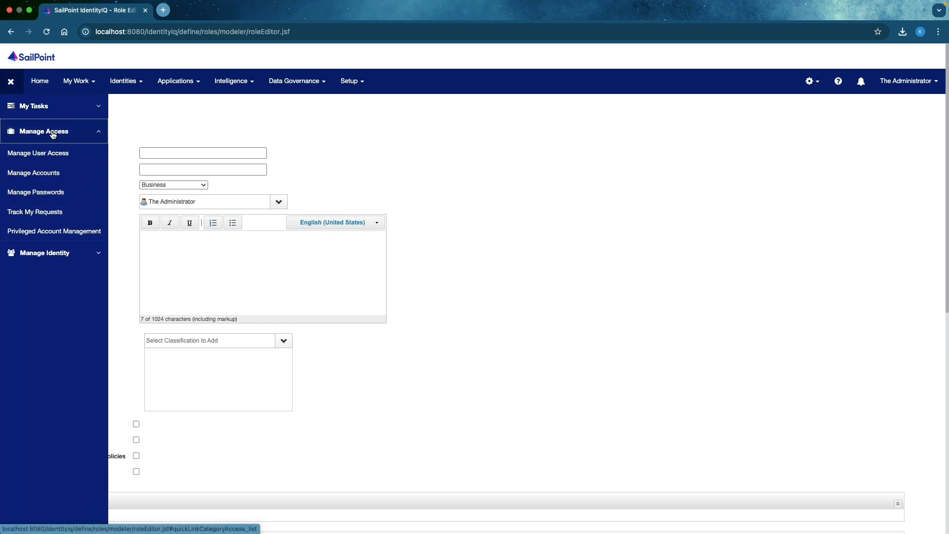
pyautogui.click(46, 155)
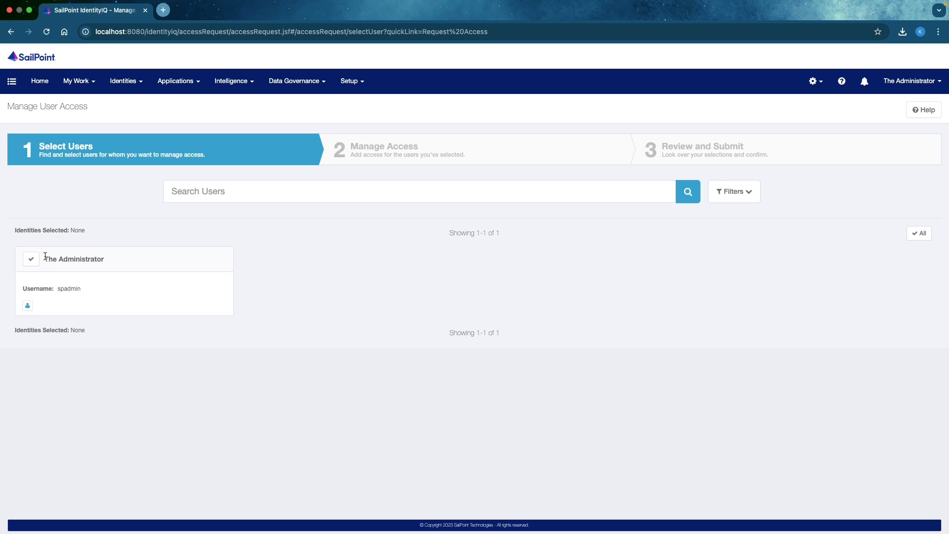
pyautogui.click(35, 259)
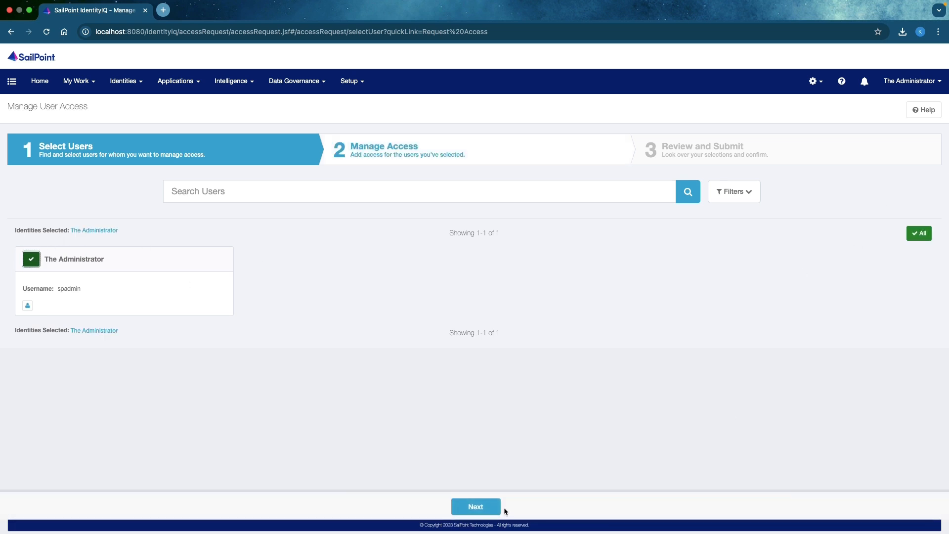
pyautogui.click(489, 507)
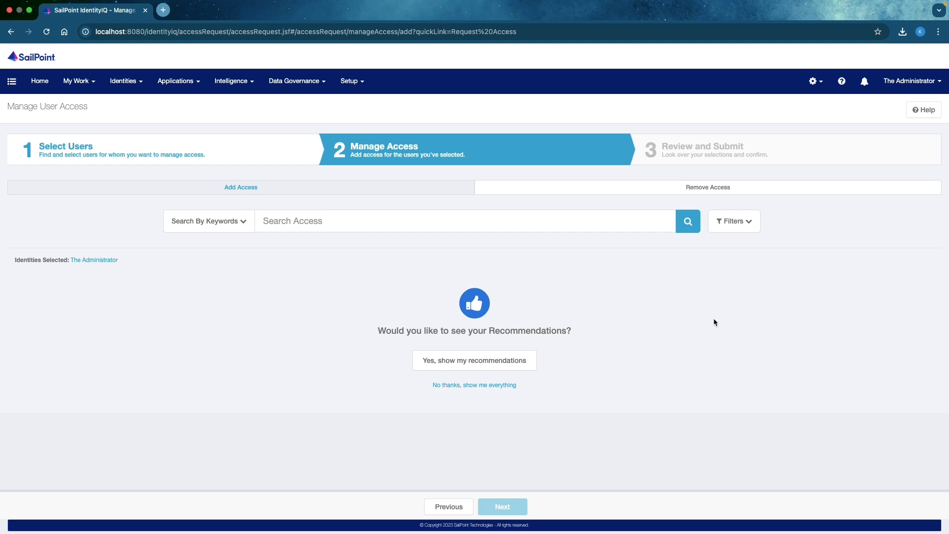
# Open Global Settings in a new browser tab and go to its Quicklink Populations page.
pyautogui.click(816, 83)
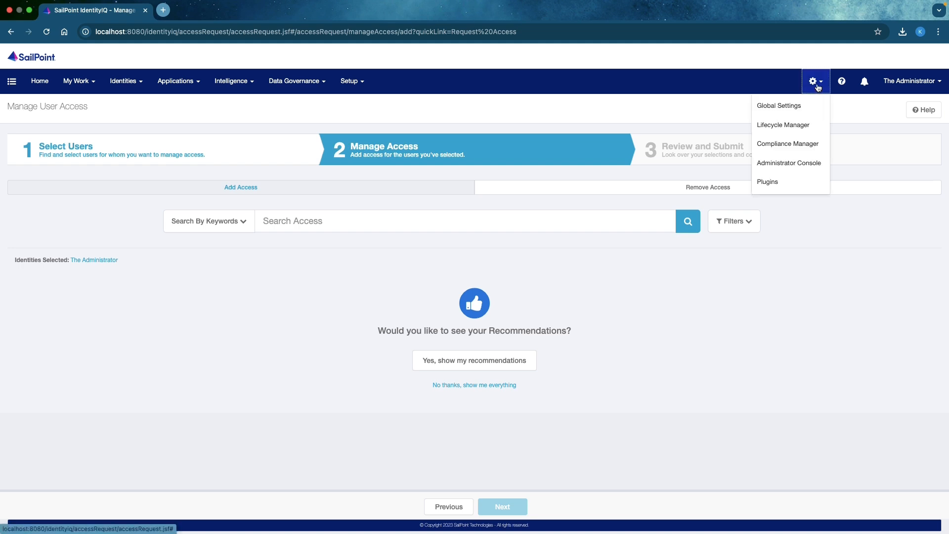
pyautogui.rightClick(791, 106)
pyautogui.click(803, 105)
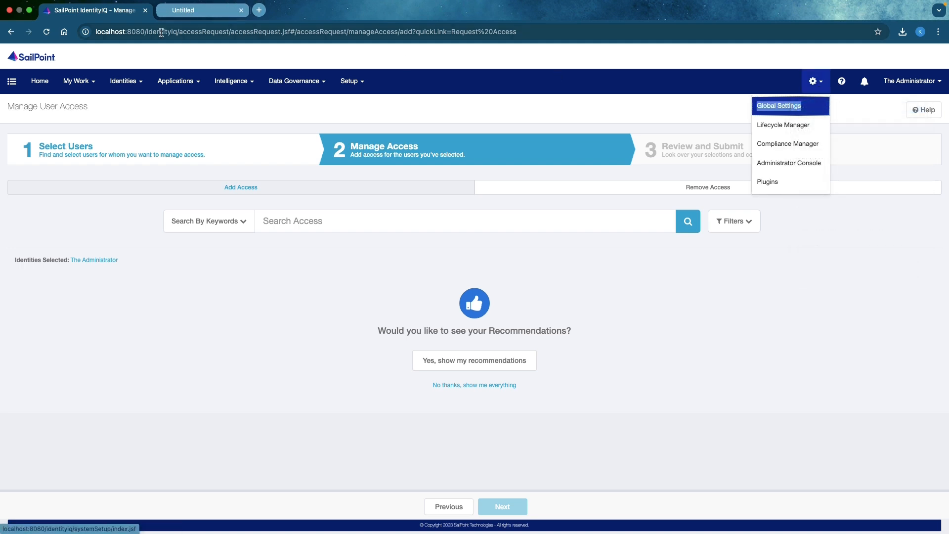
pyautogui.click(192, 13)
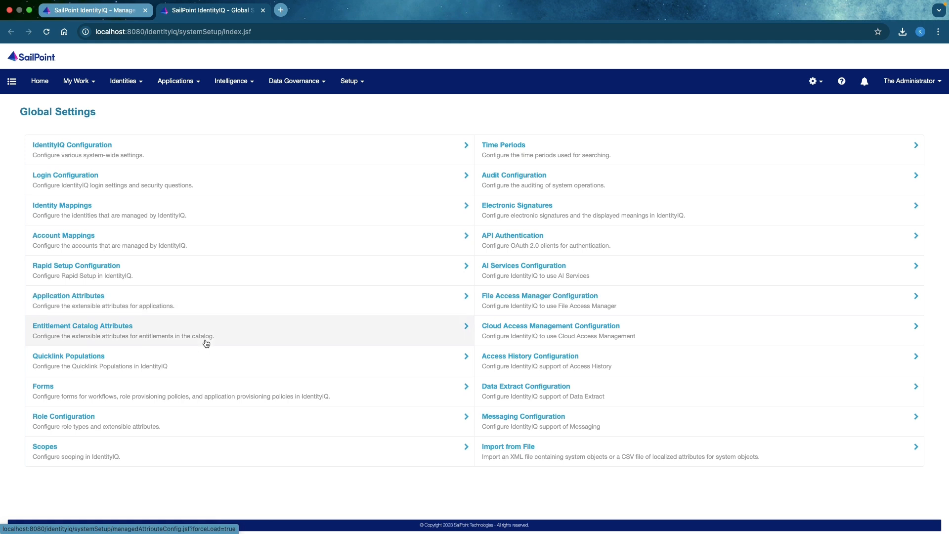
pyautogui.click(152, 364)
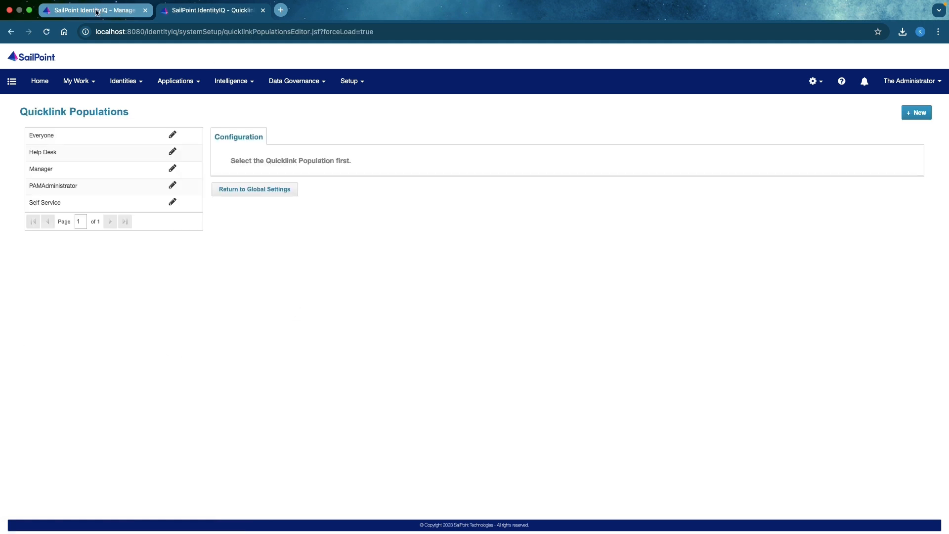
# Duplicate the Quicklink Populations tab and open the debug page at localhost:8080/identityiq/debug in the copy.
pyautogui.rightClick(230, 9)
pyautogui.click(243, 75)
pyautogui.click(181, 32)
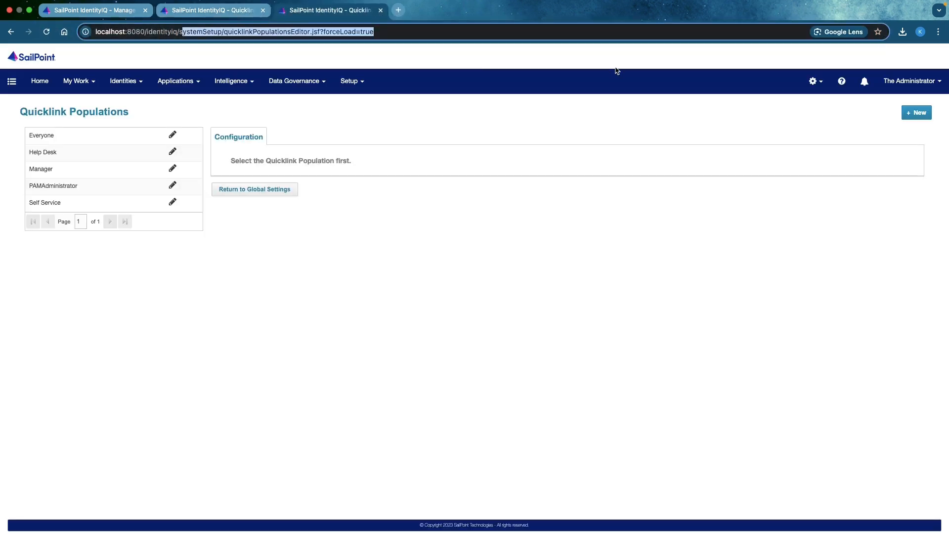
pyautogui.write('localhost:8080/identityiq/')
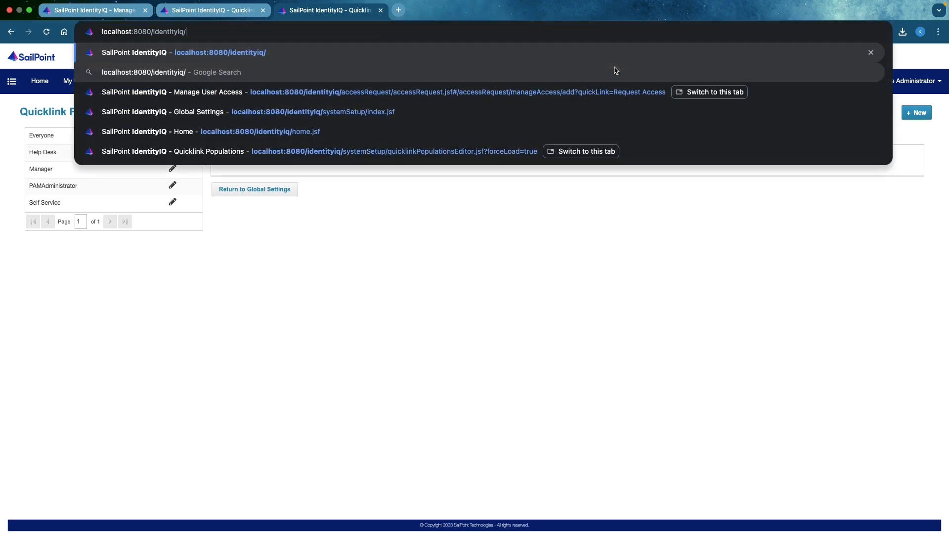
pyautogui.write('debug')
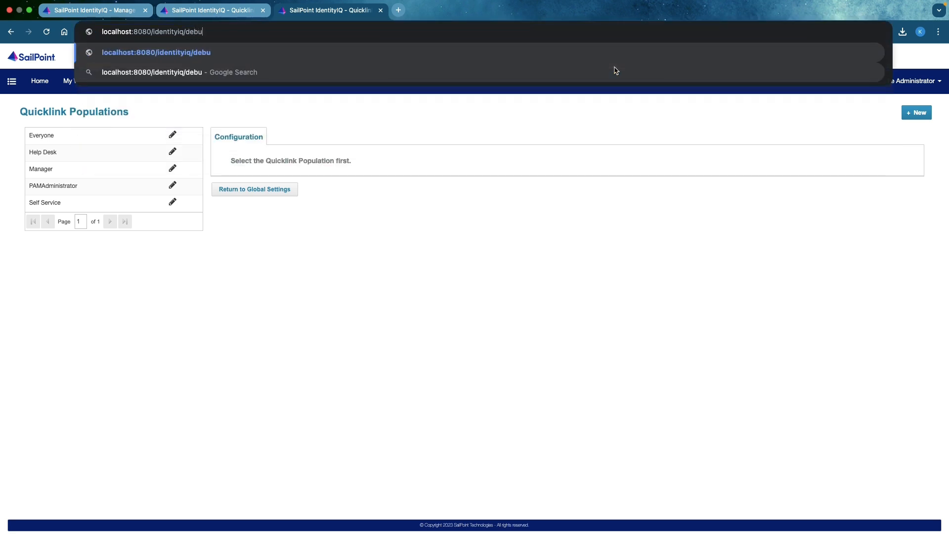
pyautogui.press('Return')
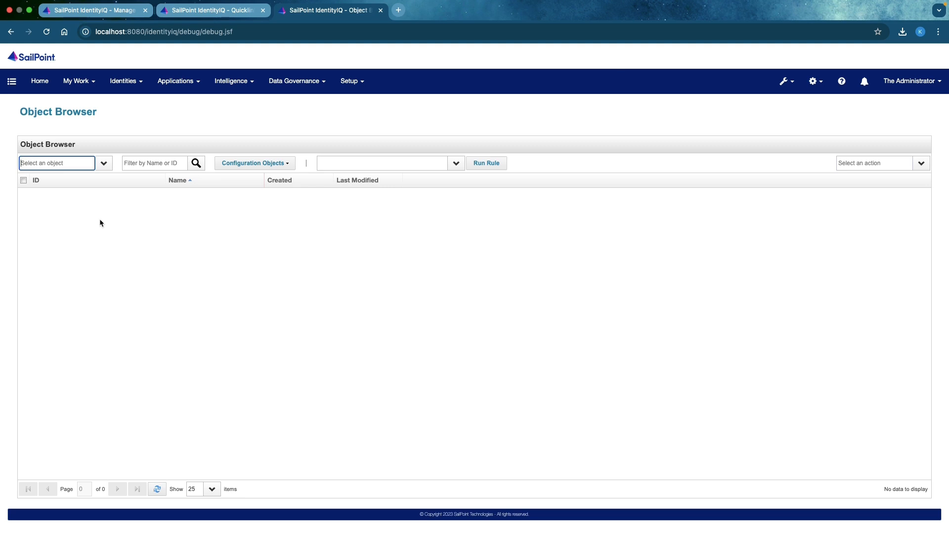
# List the DynamicScope objects in the Object Browser.
pyautogui.write('DynamicScope')
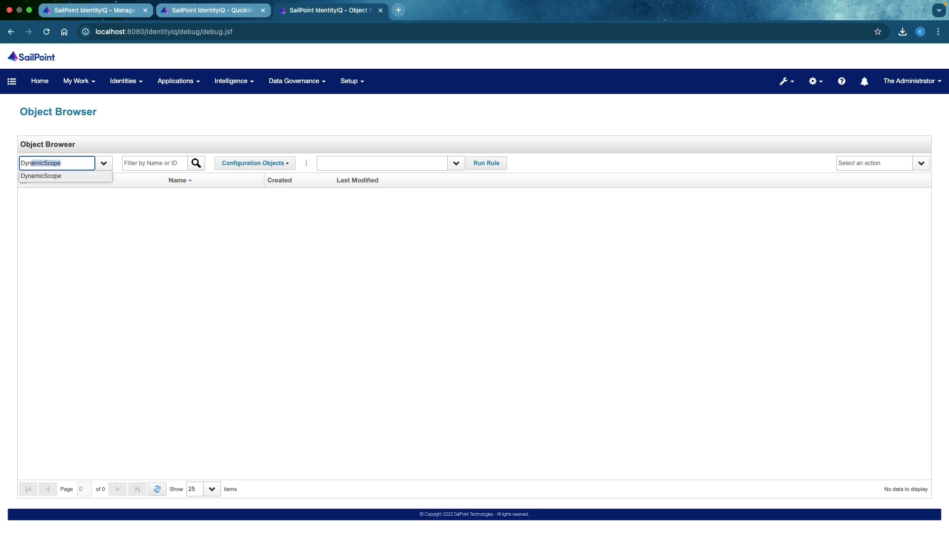
pyautogui.click(69, 178)
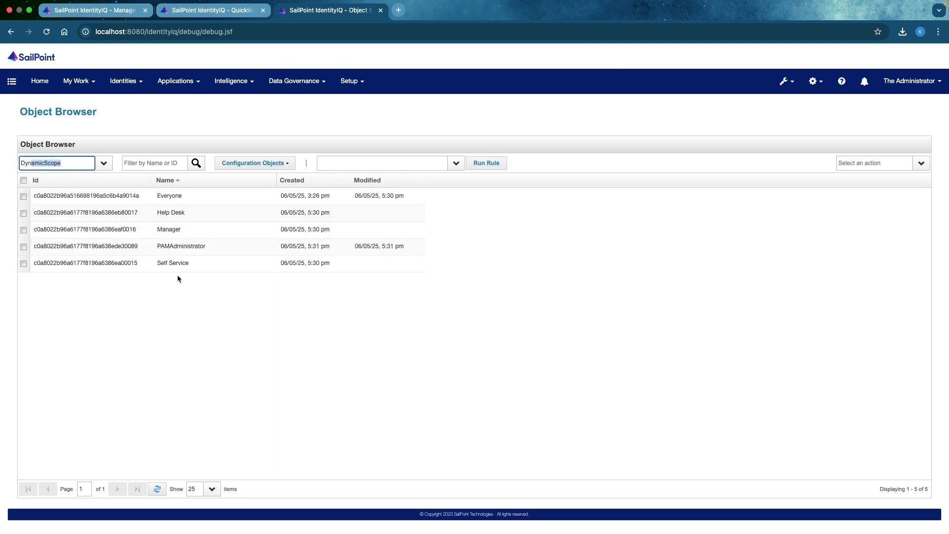
pyautogui.click(199, 311)
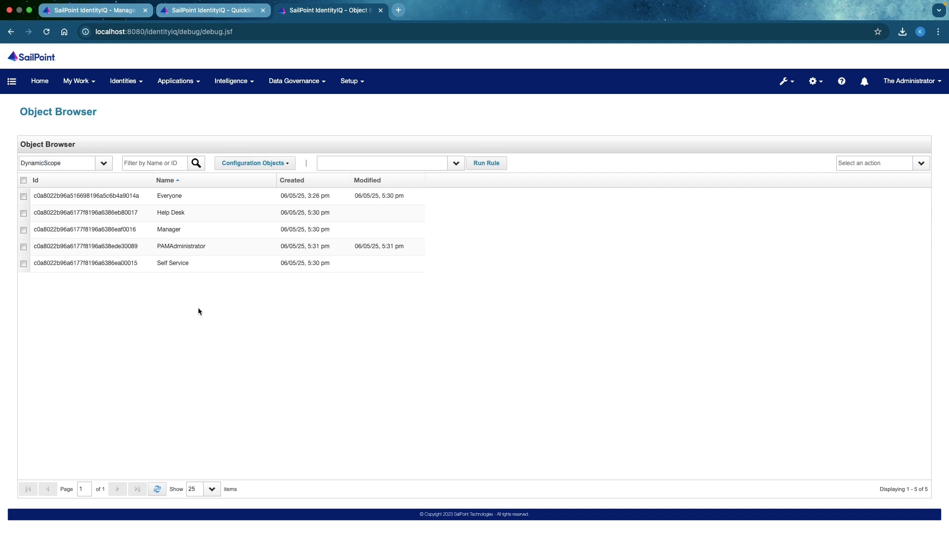
# View the expanded quicklink categories on the Manage User Access page and return to the Quicklink Populations page.
pyautogui.click(210, 10)
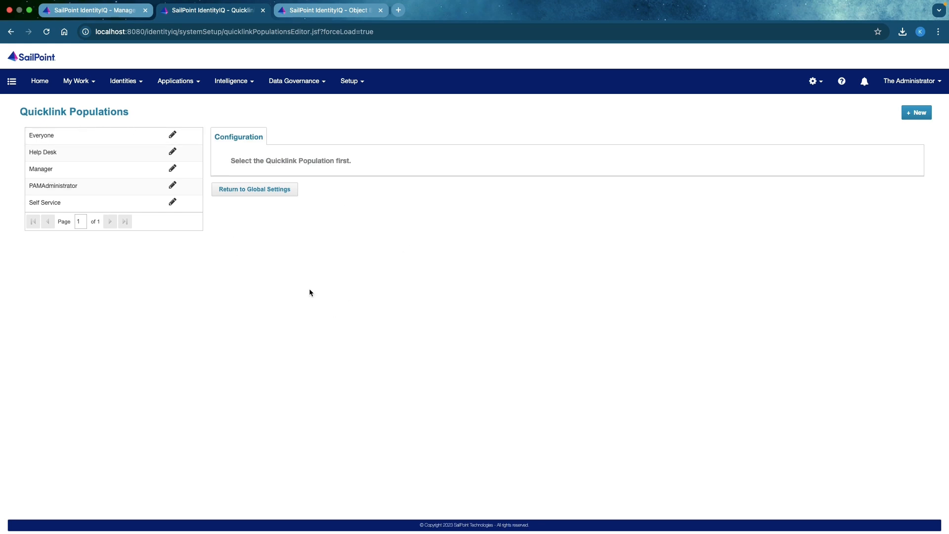
pyautogui.click(96, 10)
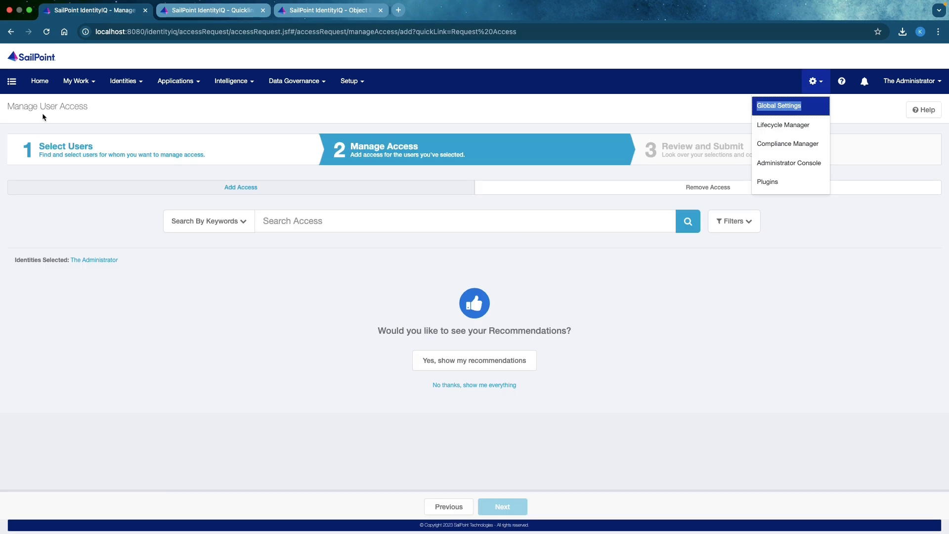
pyautogui.click(11, 81)
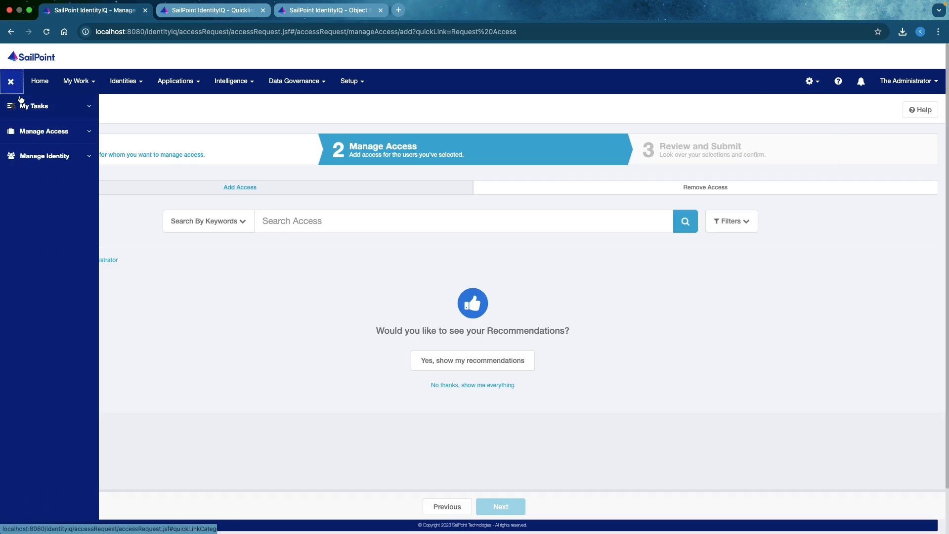
pyautogui.click(231, 11)
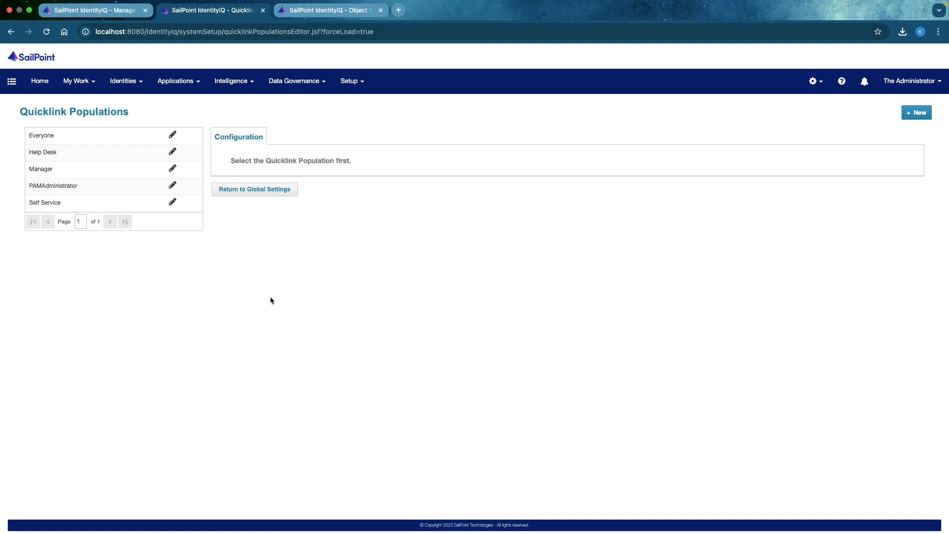
# Examine the Help Desk population's enabled quicklinks, membership rule and request and removal settings.
pyautogui.click(184, 155)
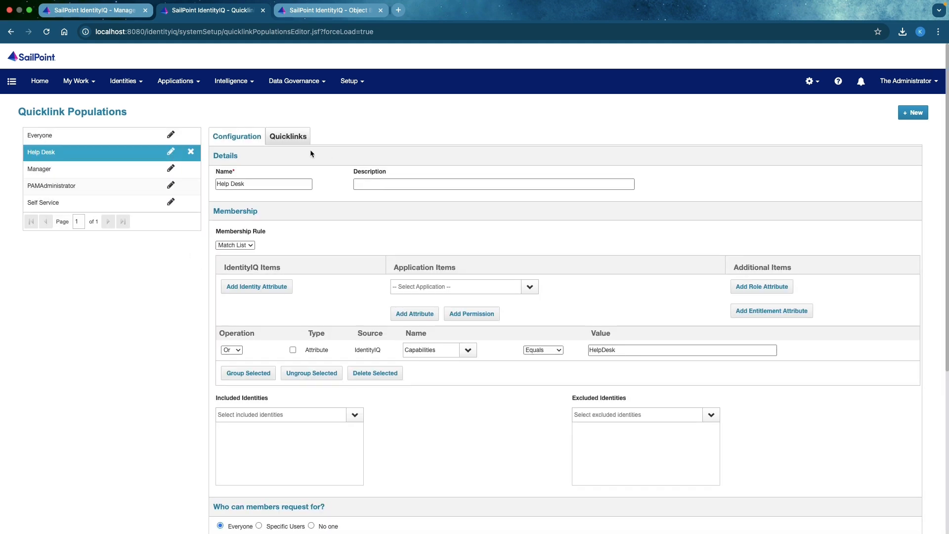
pyautogui.click(289, 138)
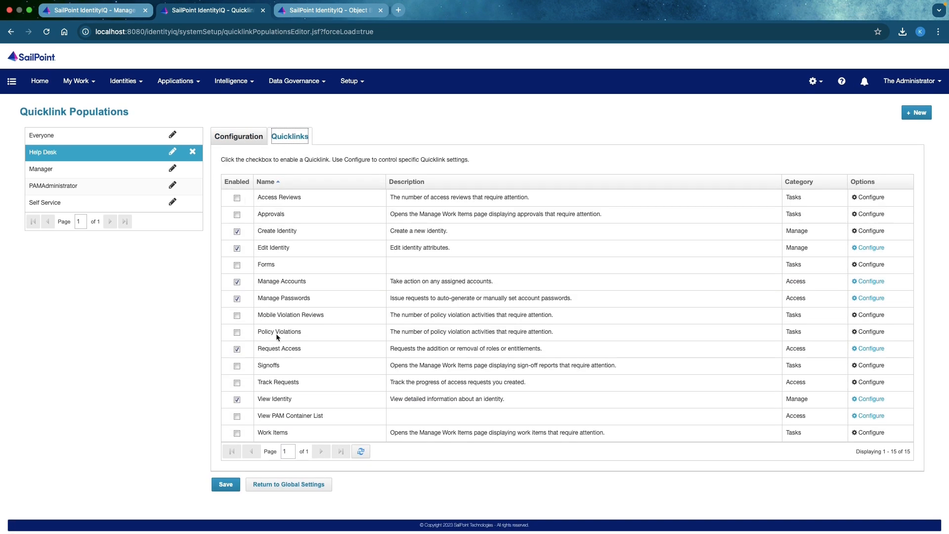
pyautogui.click(230, 140)
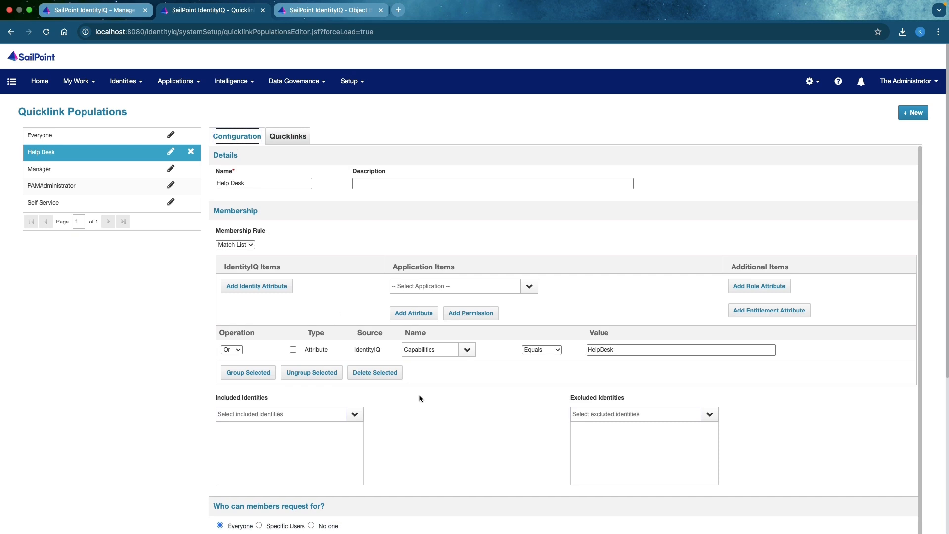
pyautogui.scroll(-5, 416, 406)
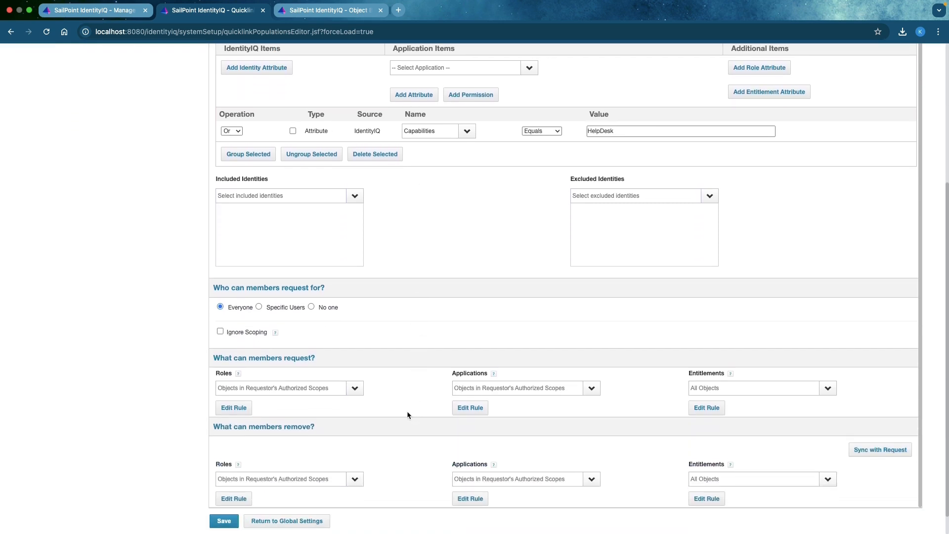
pyautogui.scroll(-1, 360, 296)
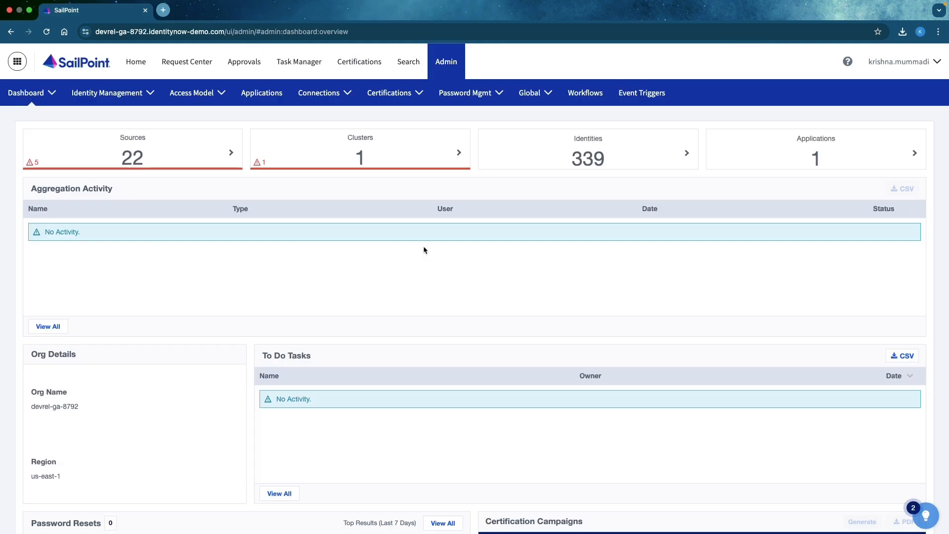
# Switch to the SailPoint IdentityNow admin site, view its Entitlements list and open the Access Profiles page.
pyautogui.click(188, 99)
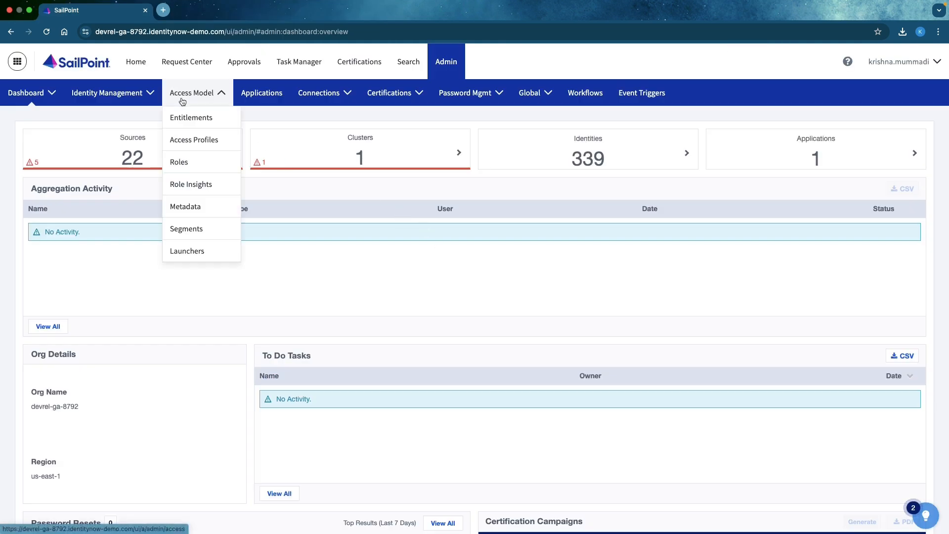
pyautogui.click(194, 115)
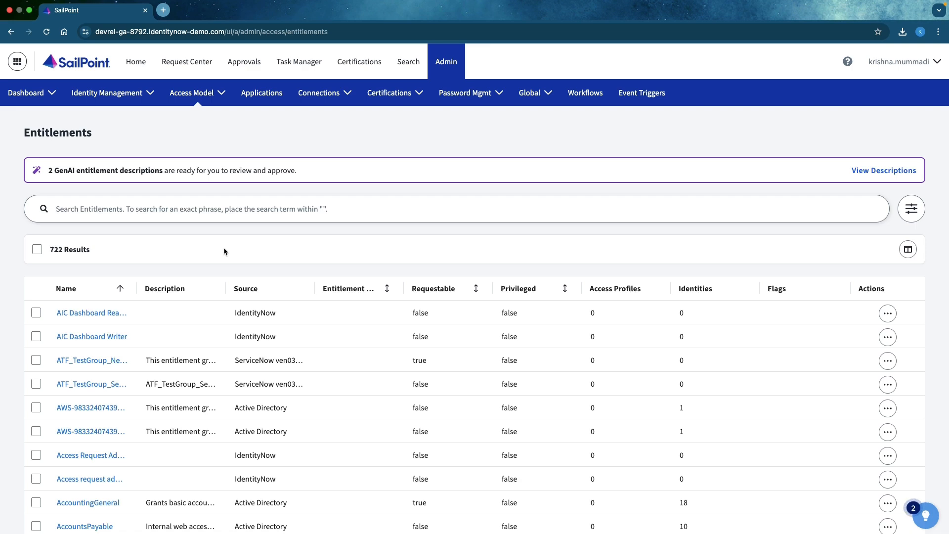
pyautogui.click(190, 106)
pyautogui.click(189, 141)
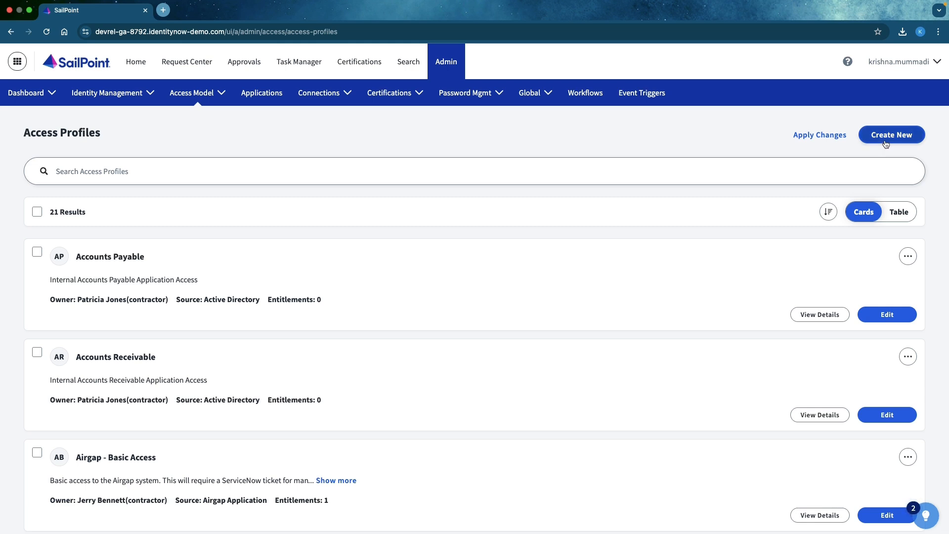
# Create and save an access profile named Test AP 100 with a contractor as owner and Active Directory as entitlement source.
pyautogui.click(886, 144)
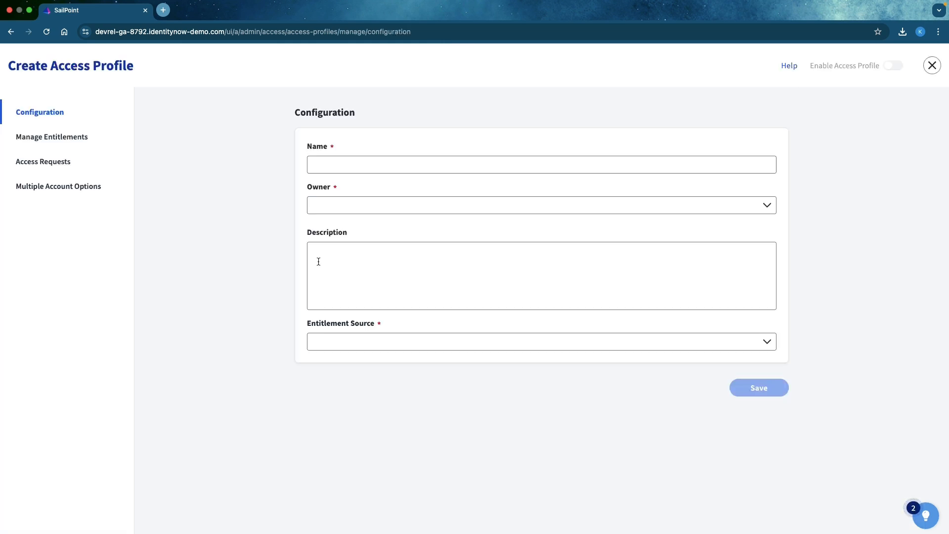
pyautogui.click(360, 158)
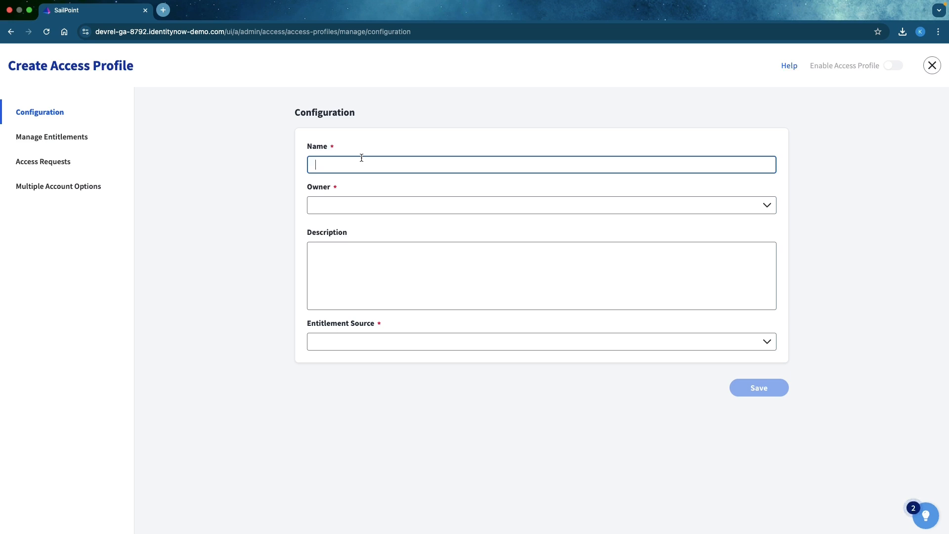
pyautogui.write('Test A')
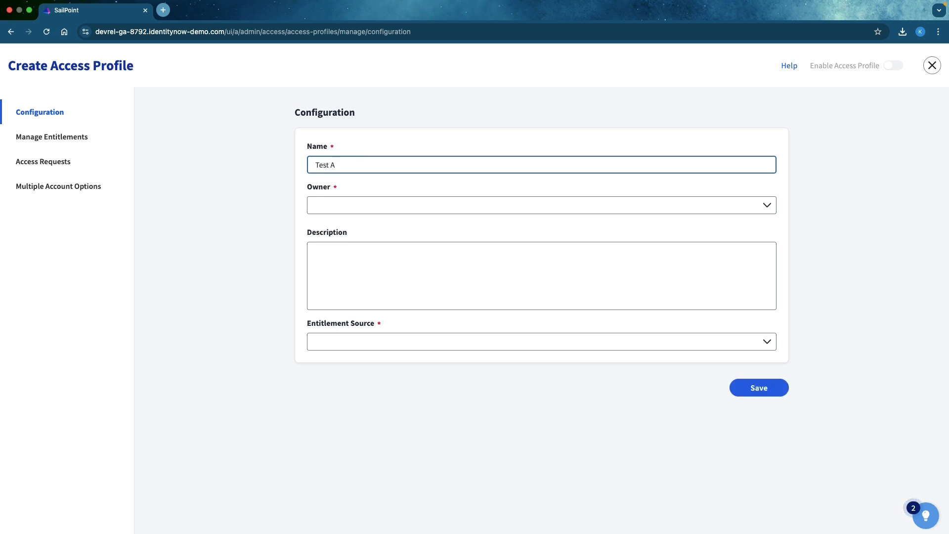
pyautogui.write('P 100')
pyautogui.click(370, 203)
pyautogui.click(345, 237)
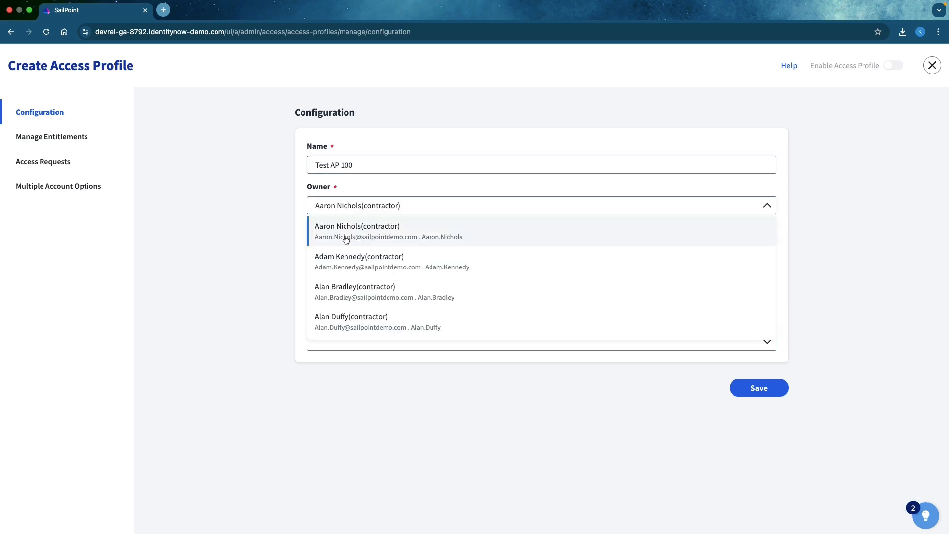
pyautogui.click(336, 347)
pyautogui.click(327, 363)
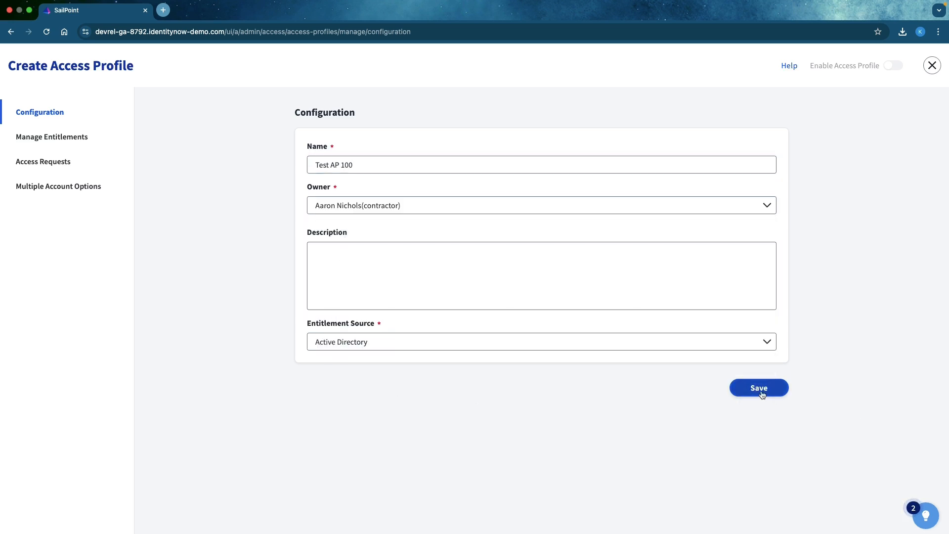
pyautogui.click(761, 391)
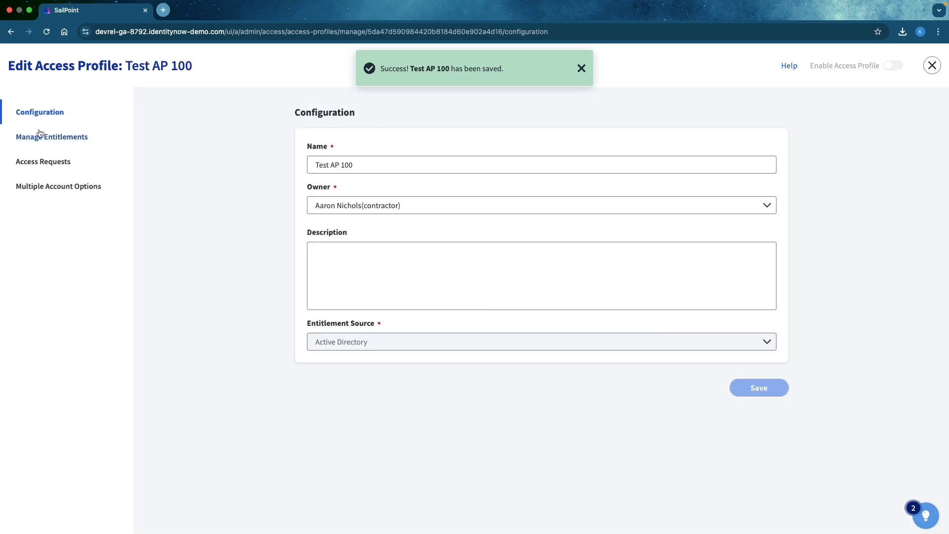
# View the Manage Entitlements page of Test AP 100 and return to its configuration to review the entitlement source.
pyautogui.click(55, 137)
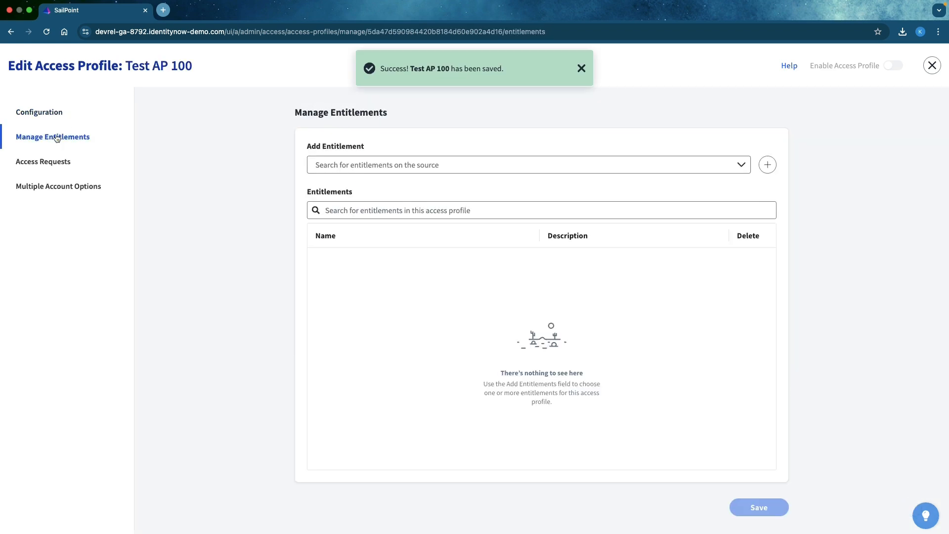
pyautogui.click(481, 167)
pyautogui.click(27, 118)
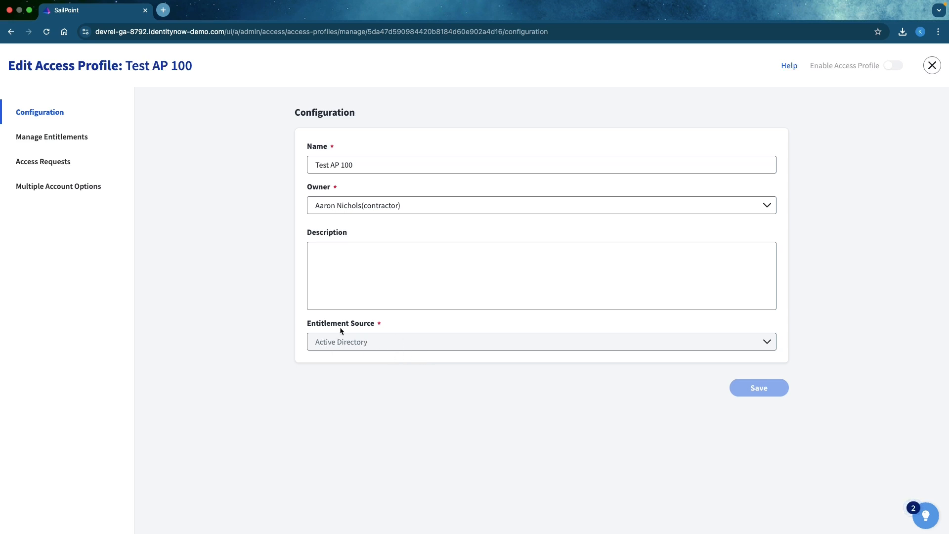
# Add the ENG_Stage entitlement to the Test AP 100 access profile and save the change.
pyautogui.click(37, 136)
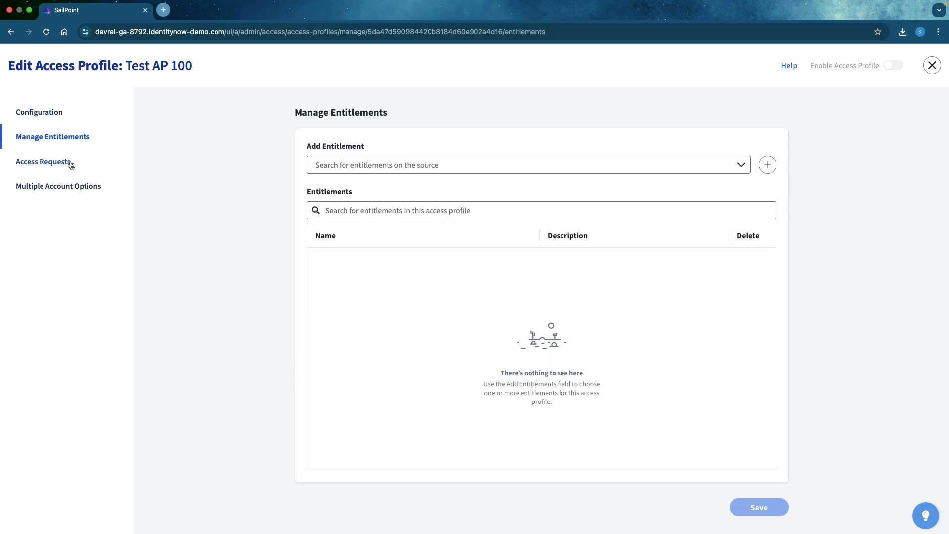
pyautogui.click(455, 168)
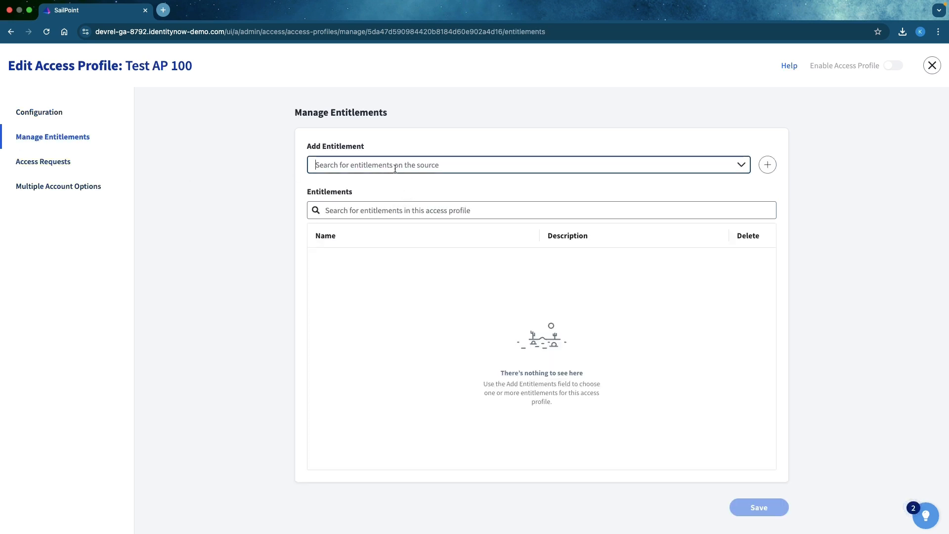
pyautogui.scroll(-3, 403, 241)
pyautogui.scroll(-10, 403, 242)
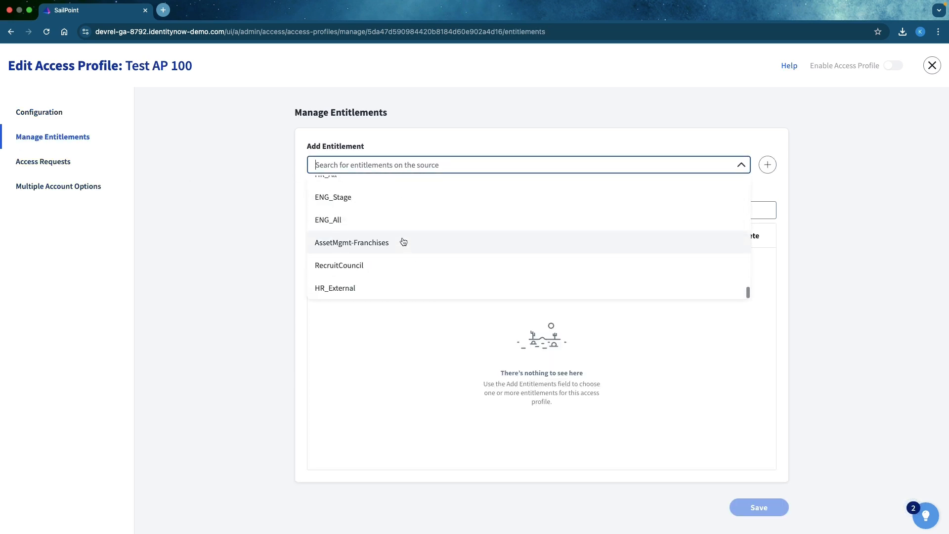
pyautogui.click(345, 199)
pyautogui.click(767, 164)
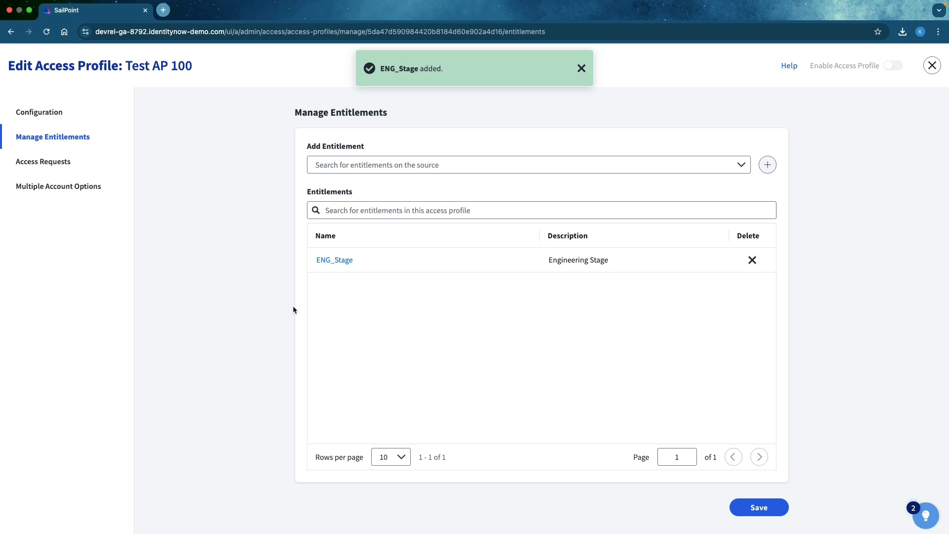
pyautogui.click(741, 507)
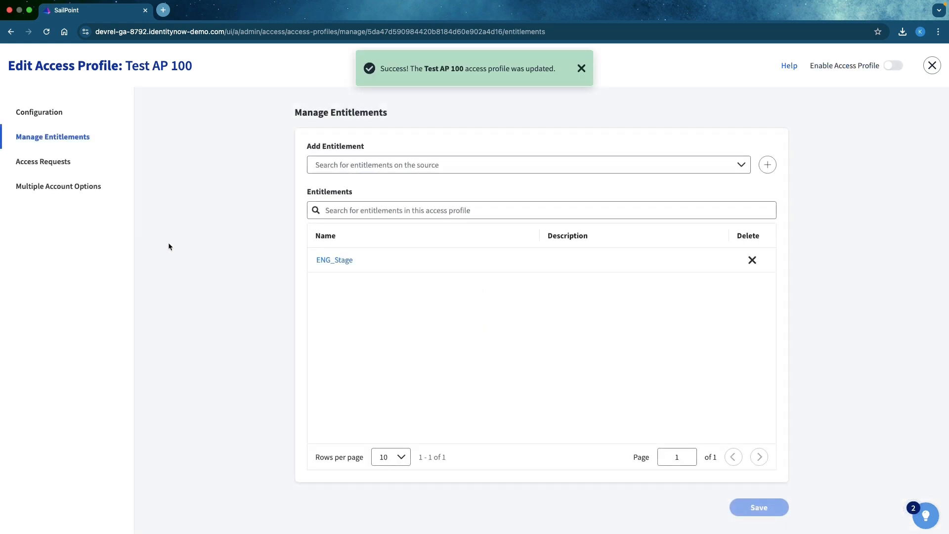
# Examine the access request settings of Test AP 100 without changing them, close the profile and open the Roles list.
pyautogui.click(49, 167)
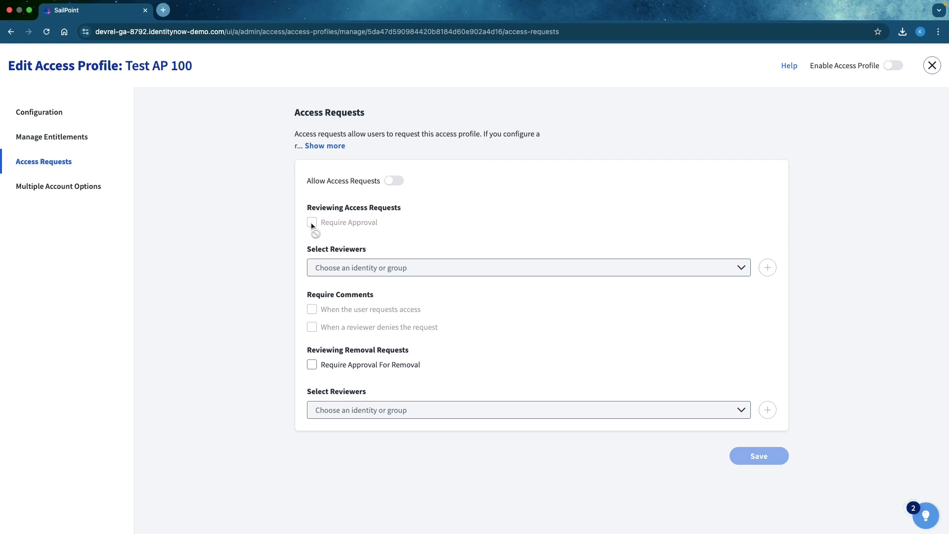
pyautogui.click(931, 66)
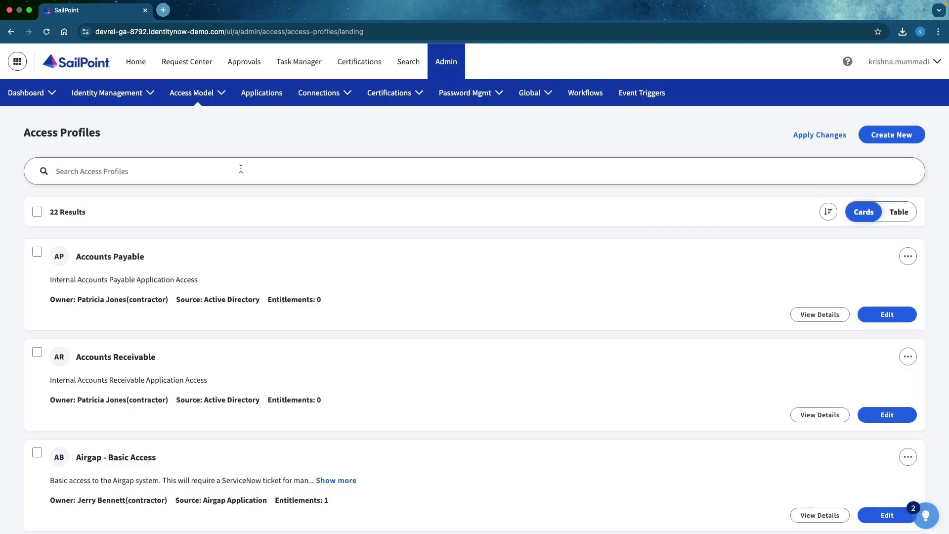
pyautogui.click(195, 102)
pyautogui.click(180, 161)
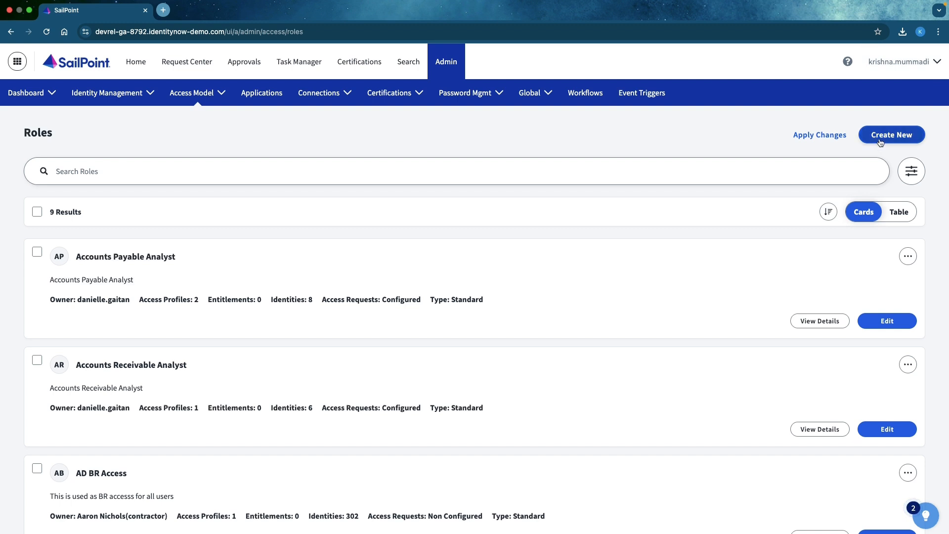
# Open the Accounts Payable Analyst role for editing and compare its assigned entitlements with its access profiles.
pyautogui.click(886, 324)
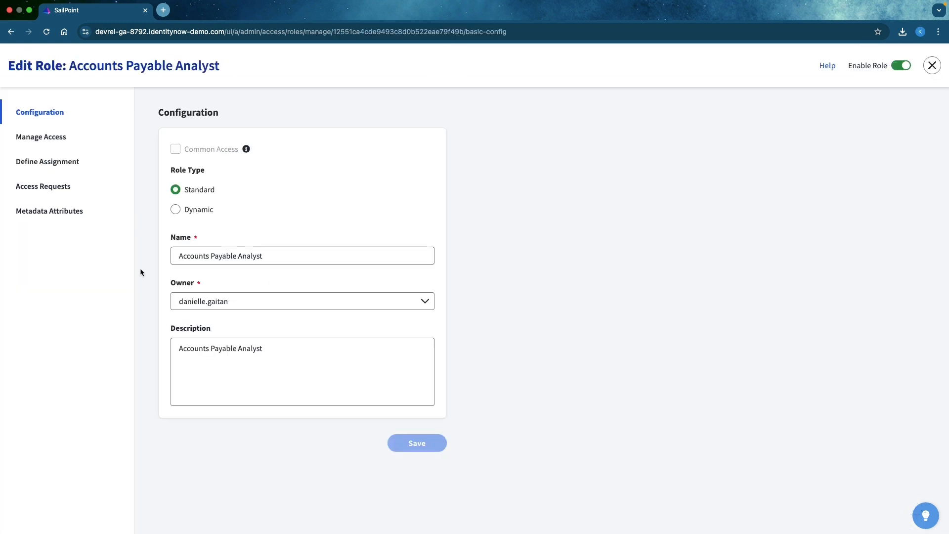
pyautogui.click(56, 144)
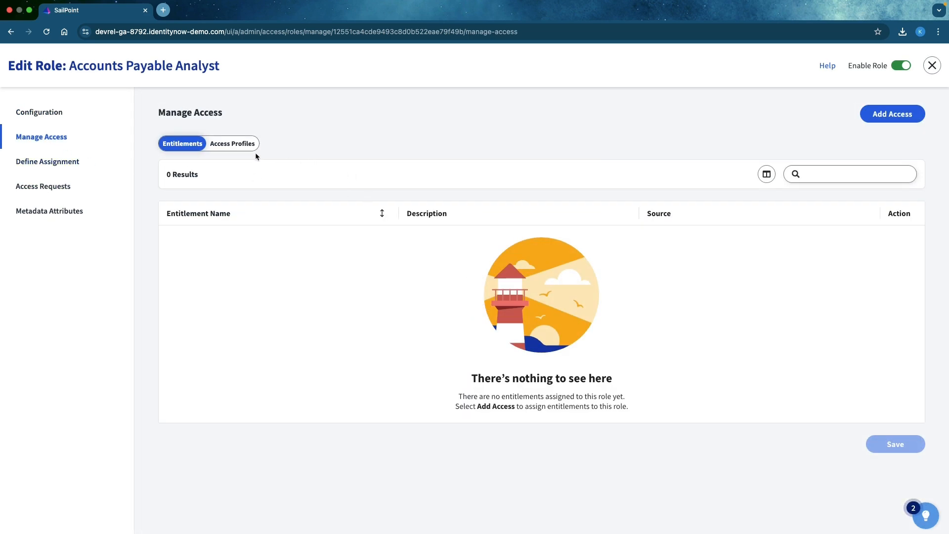
pyautogui.click(242, 144)
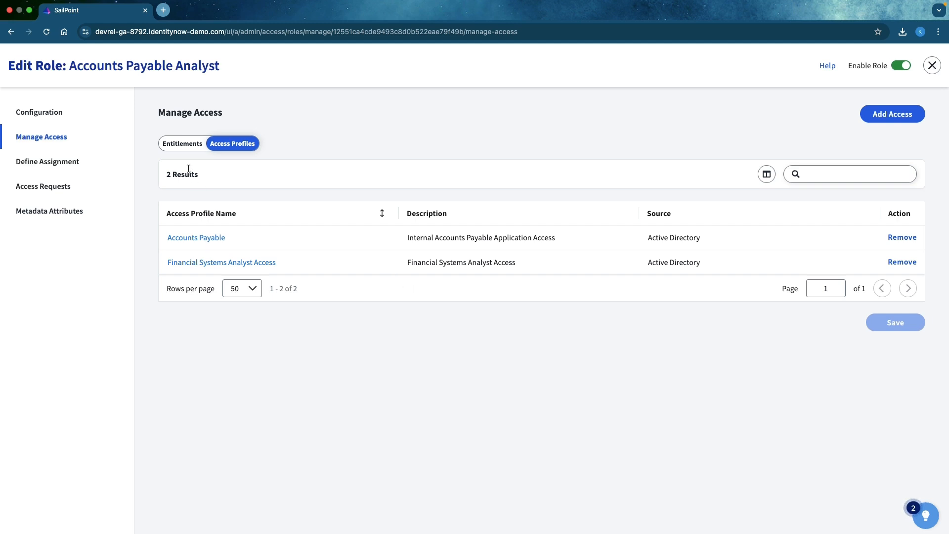
pyautogui.click(190, 149)
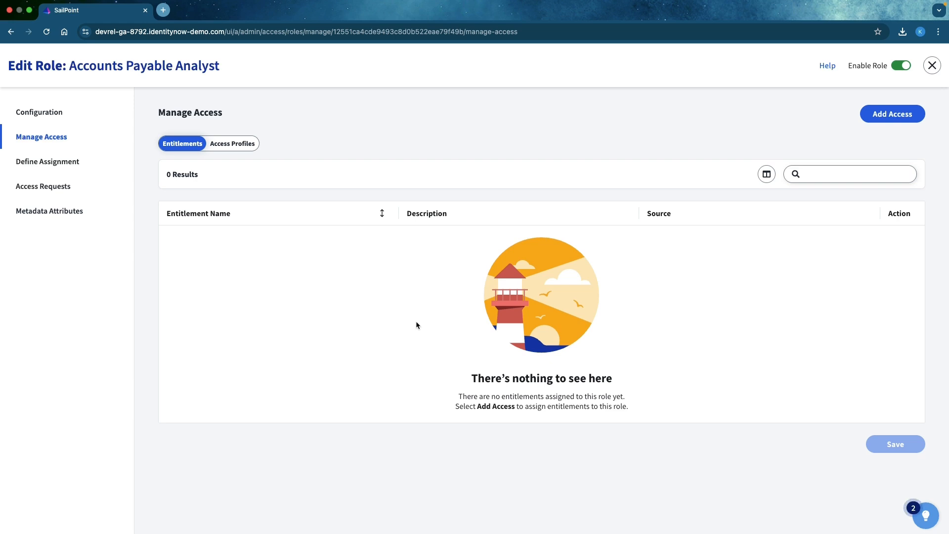
pyautogui.click(232, 145)
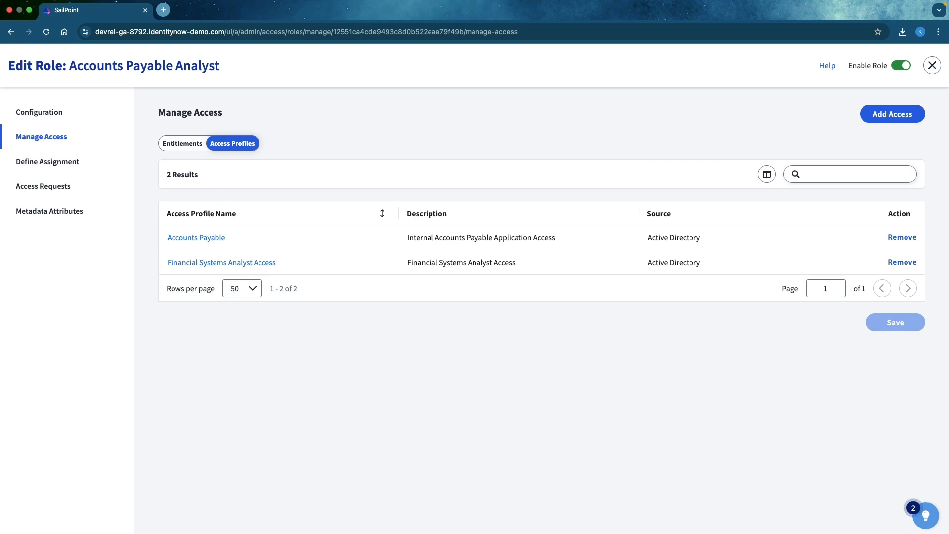
pyautogui.click(165, 144)
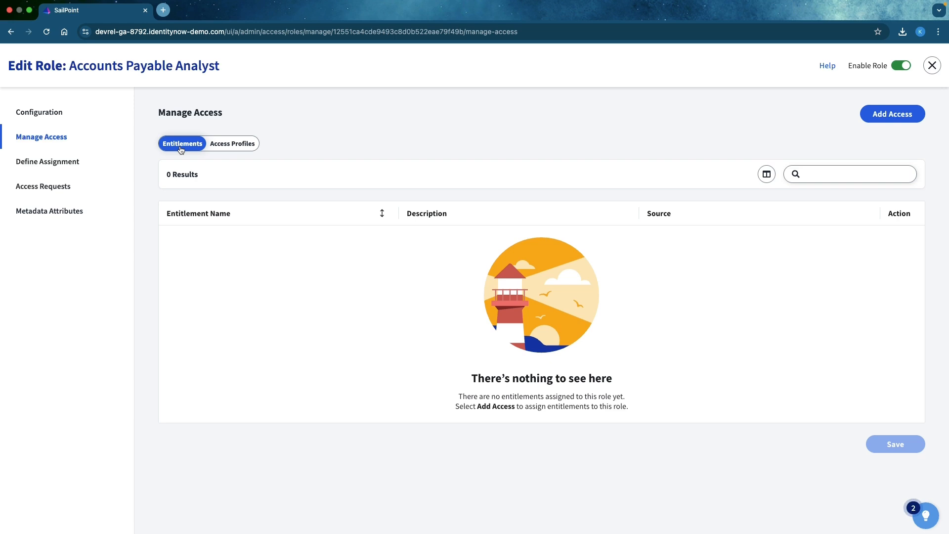
# Review the role's assignment criteria and access request settings, including the attribute types available for the first criterion.
pyautogui.click(43, 163)
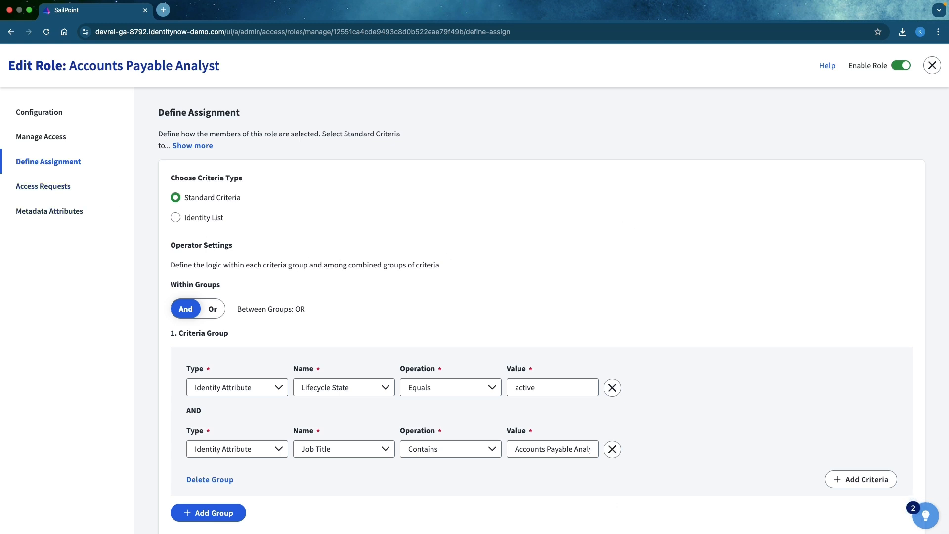
pyautogui.click(50, 186)
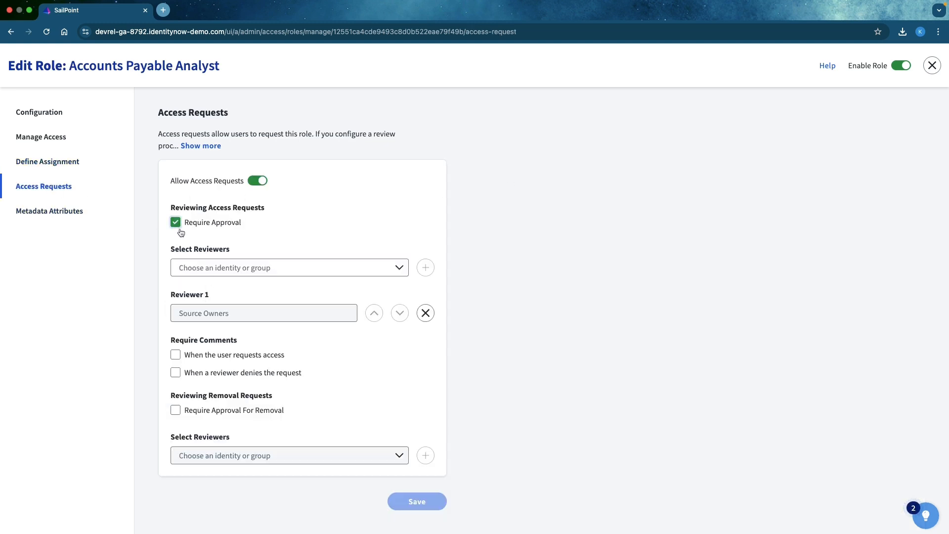
pyautogui.click(50, 165)
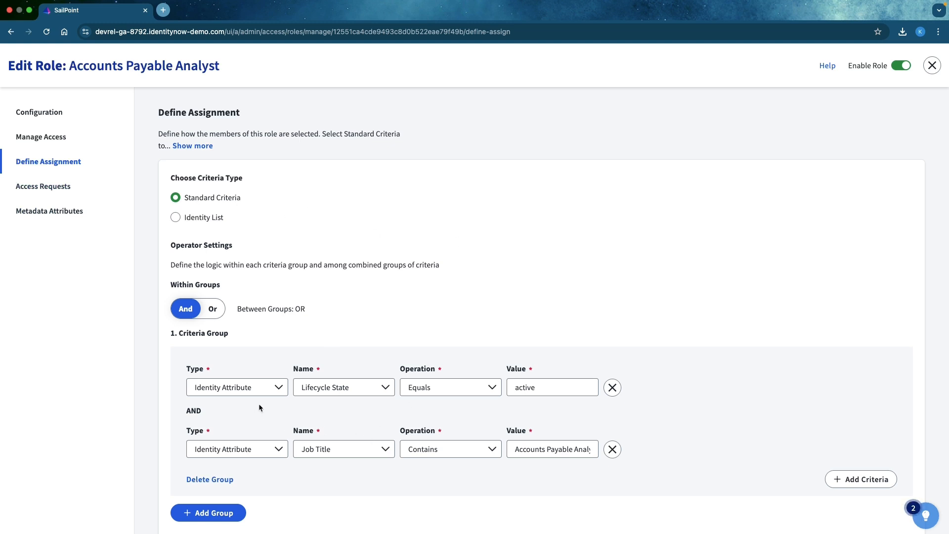
pyautogui.click(272, 390)
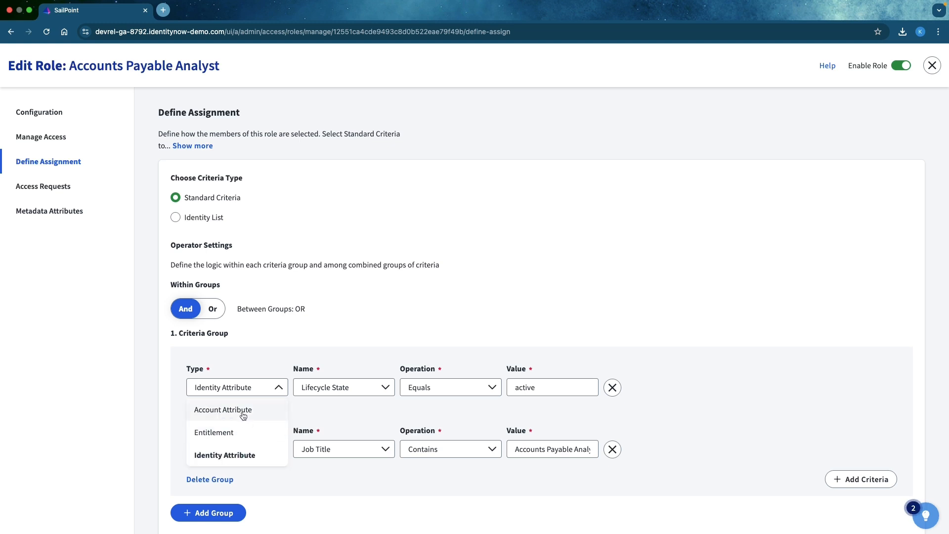
pyautogui.click(295, 405)
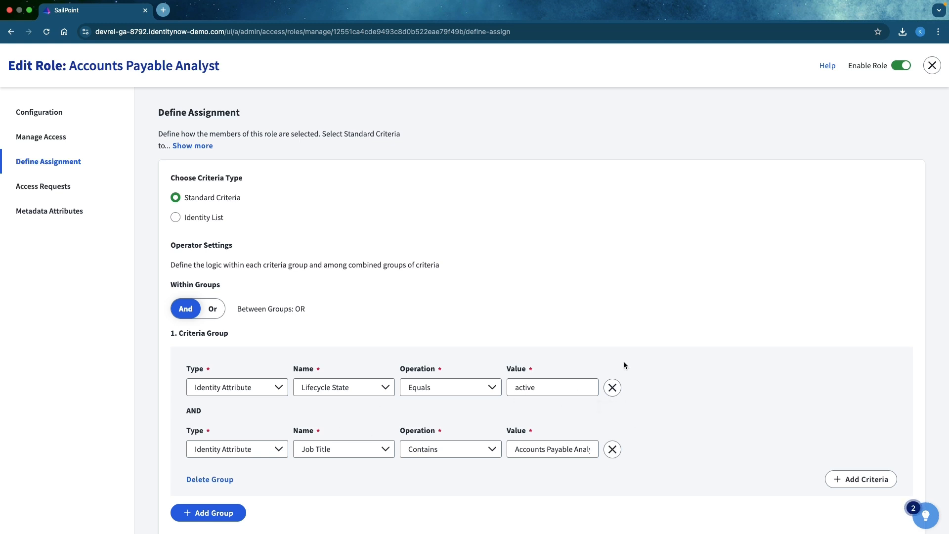
# Preview the Identity List criteria type and its selectable identities, and close the role without saving.
pyautogui.click(175, 218)
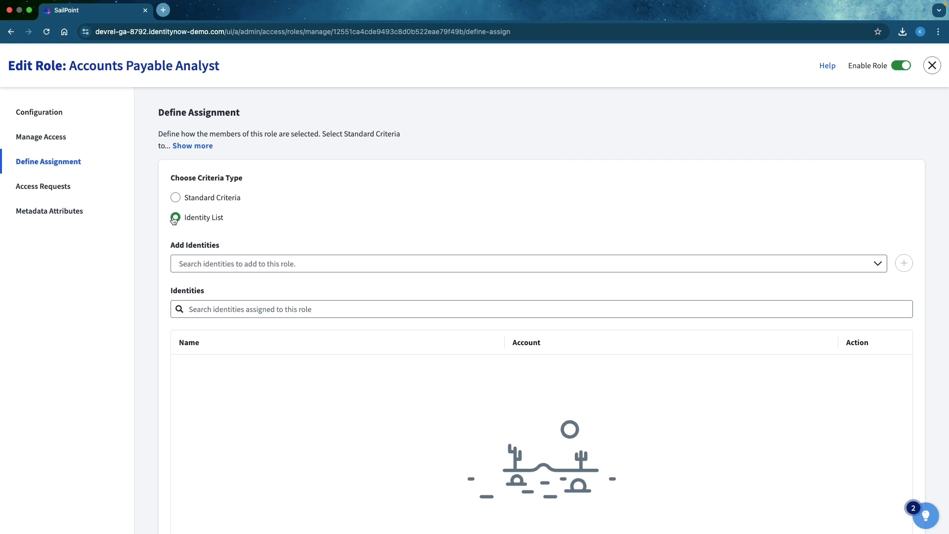
pyautogui.click(218, 265)
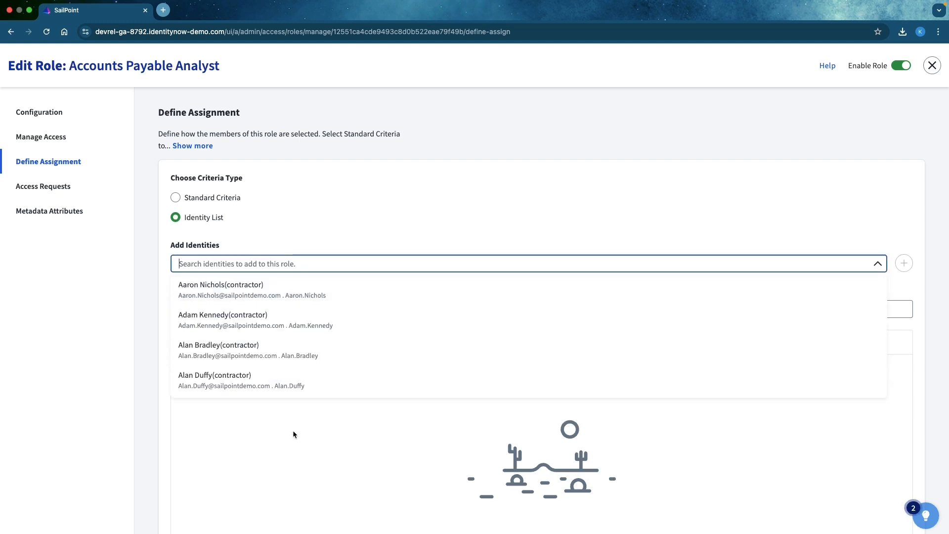
pyautogui.click(513, 142)
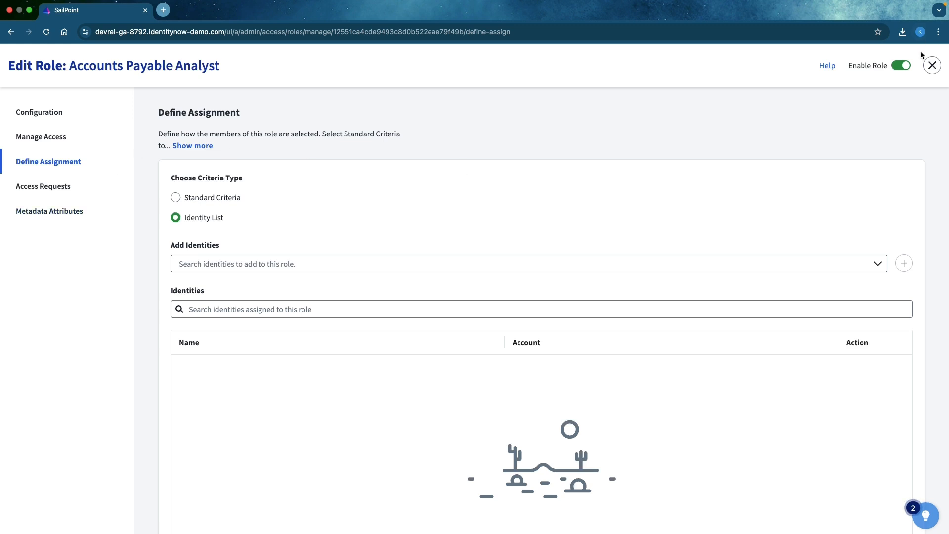
pyautogui.click(932, 65)
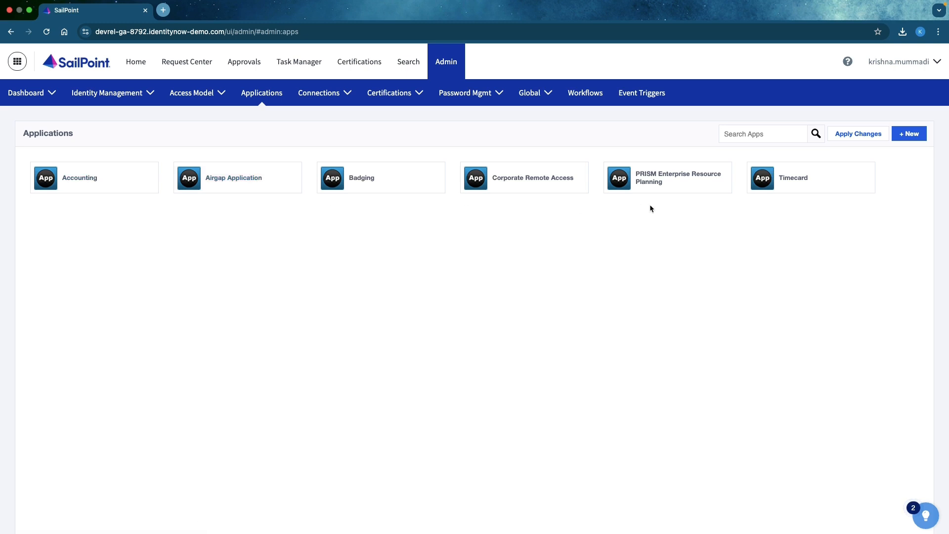
# Examine the name, description and source options for creating a new application, and cancel without creating it.
pyautogui.click(909, 135)
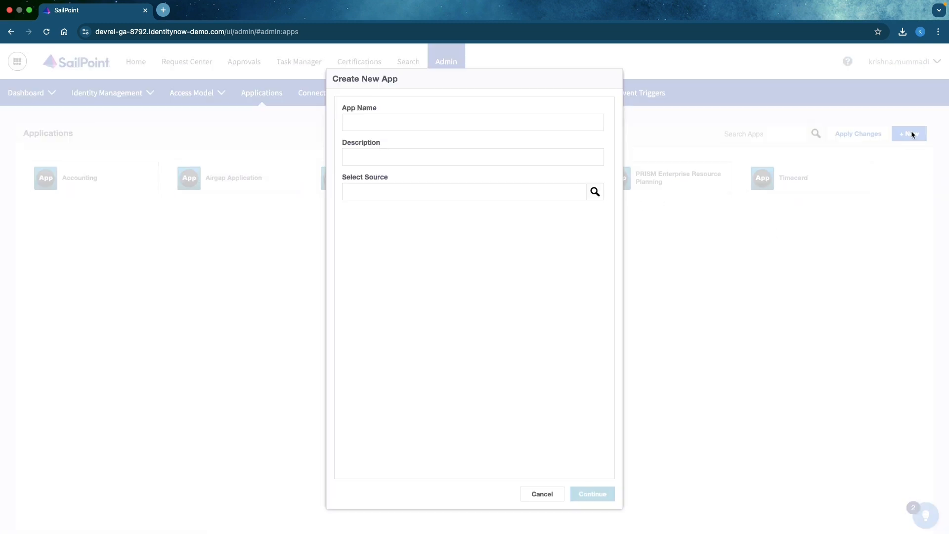
pyautogui.click(362, 125)
pyautogui.click(368, 159)
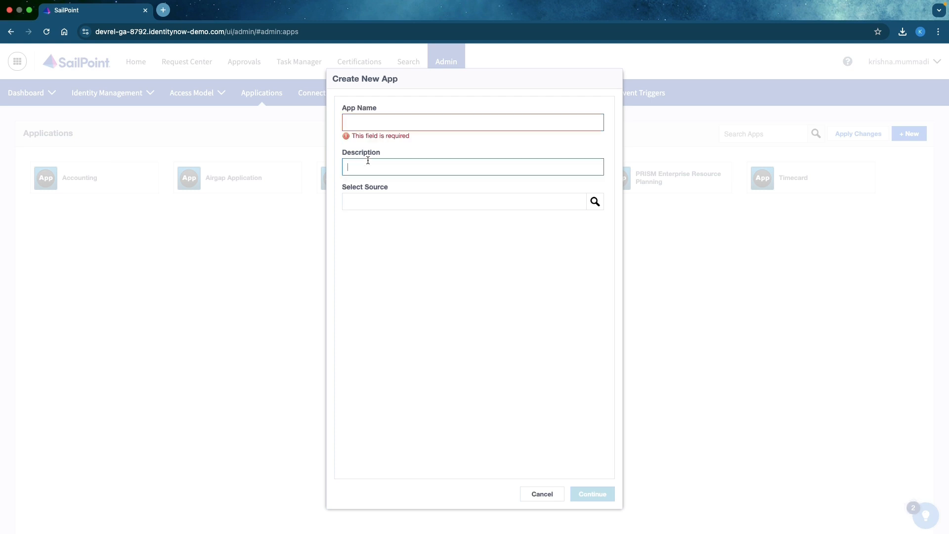
pyautogui.click(367, 206)
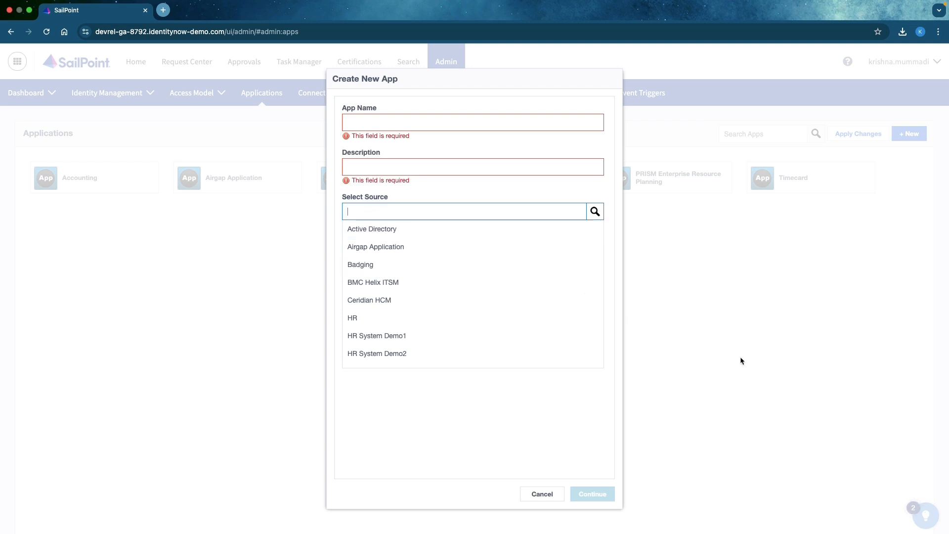
pyautogui.click(542, 494)
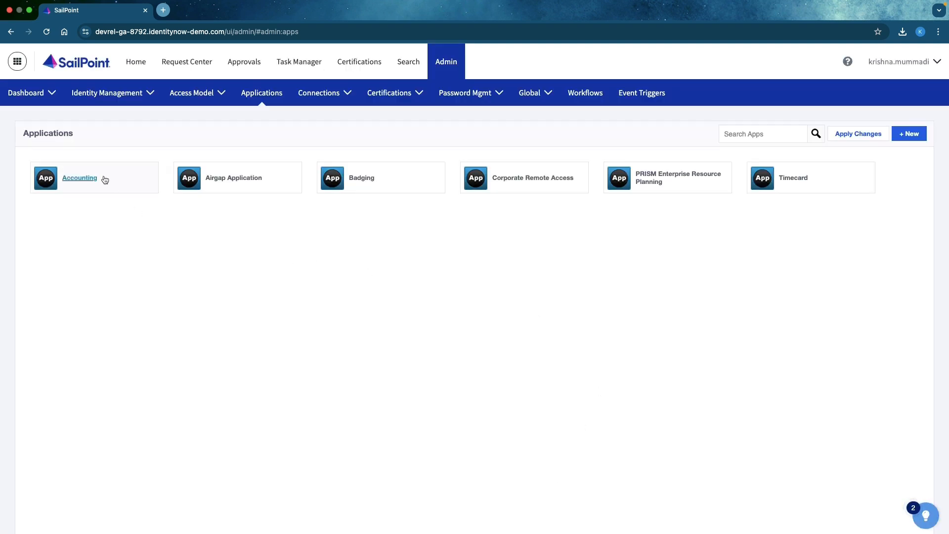
# View the access profiles of the Airgap Application and open the Request Center in a separate browser tab.
pyautogui.click(229, 179)
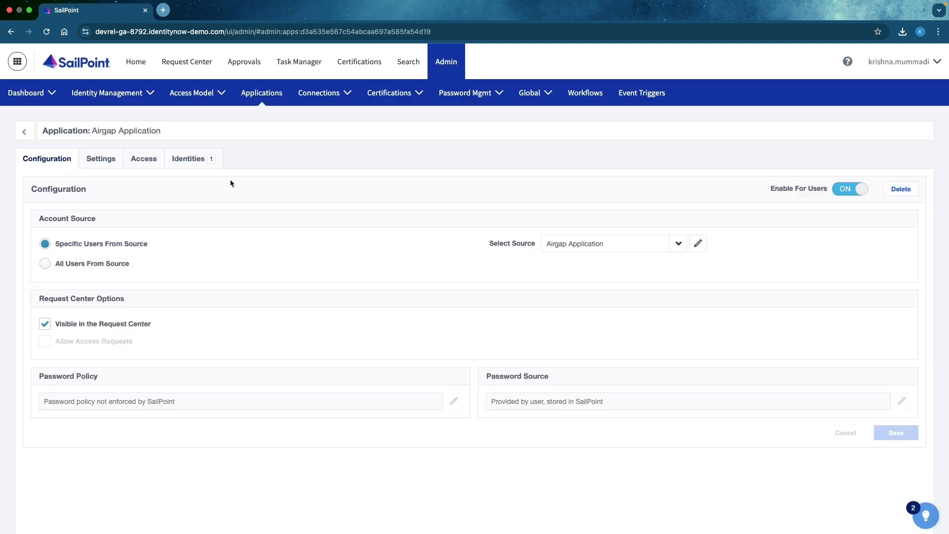
pyautogui.click(141, 159)
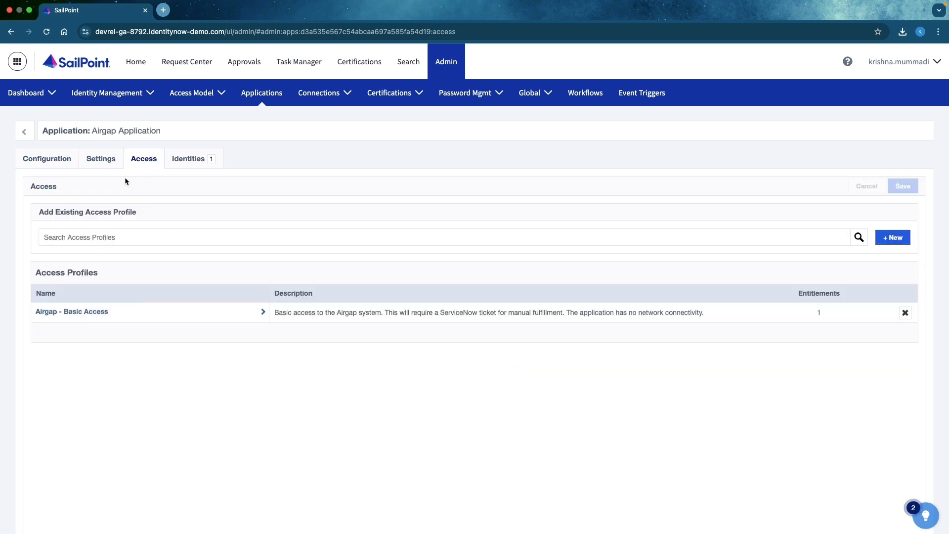
pyautogui.rightClick(191, 67)
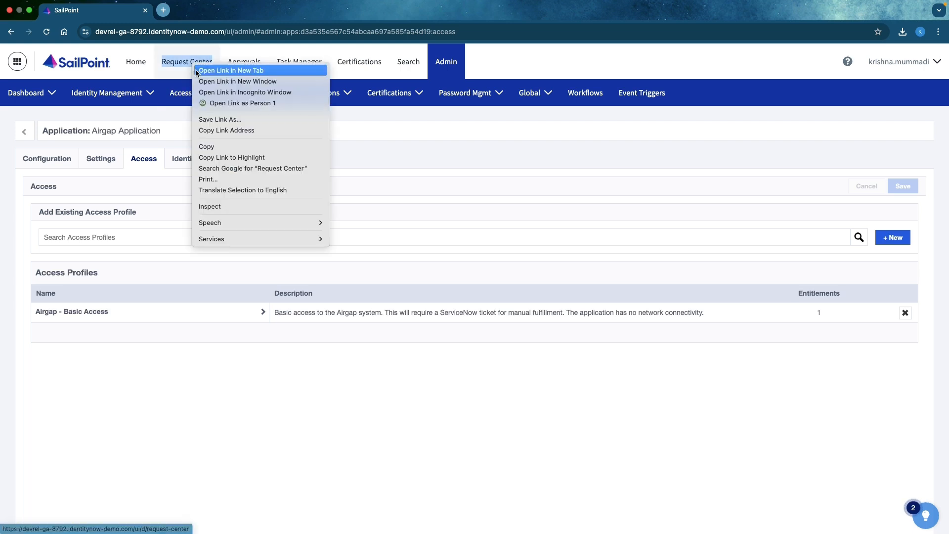
pyautogui.click(198, 68)
pyautogui.click(197, 16)
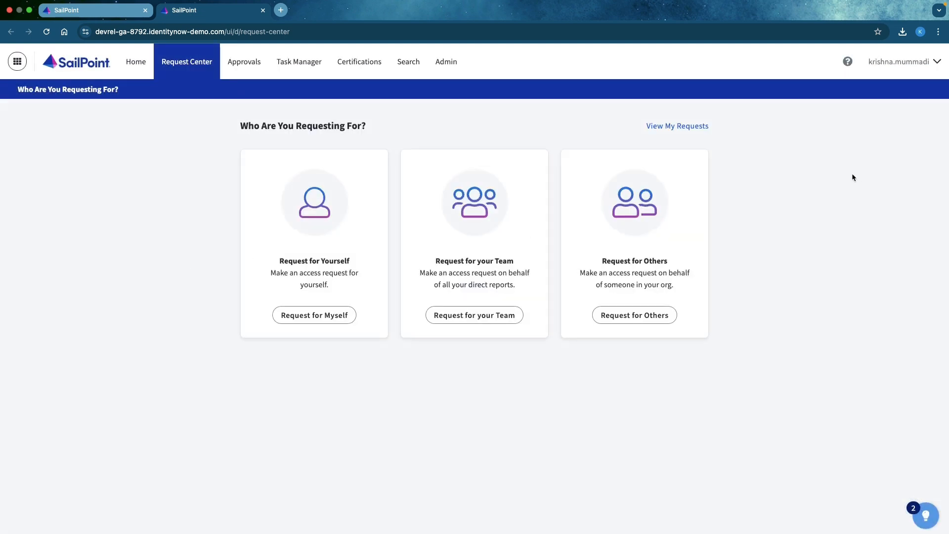
# Start an access request for yourself, compare requestable access profiles with applications, and view the access offered for Airgap Application.
pyautogui.click(327, 319)
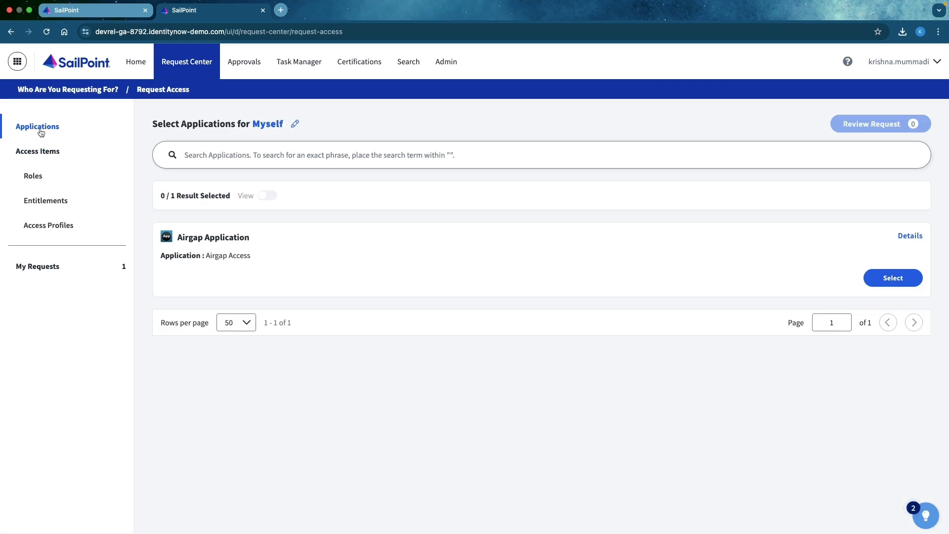
pyautogui.click(37, 226)
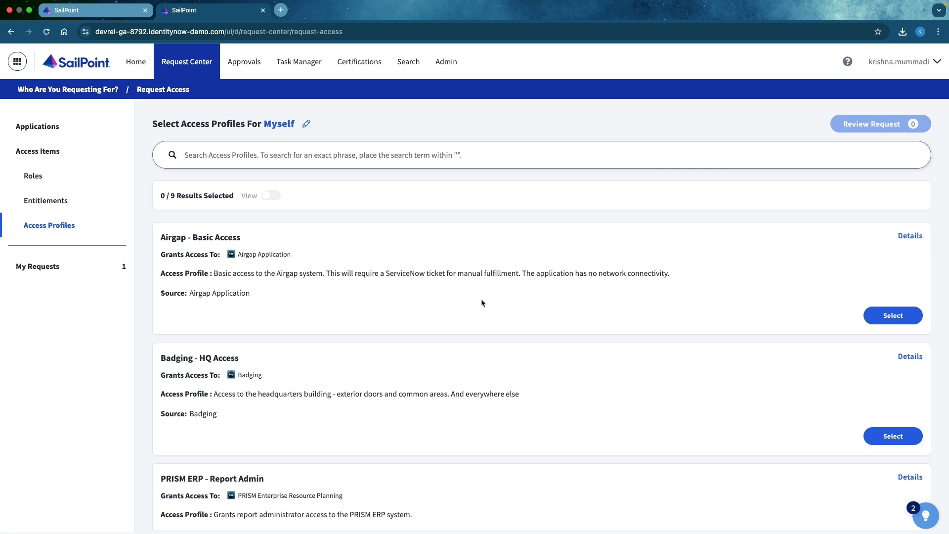
pyautogui.click(43, 129)
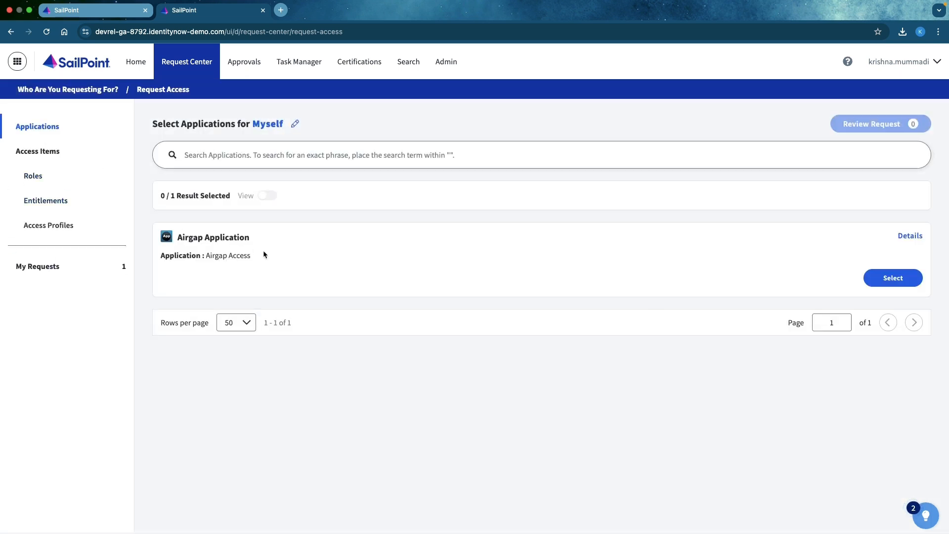
pyautogui.click(882, 276)
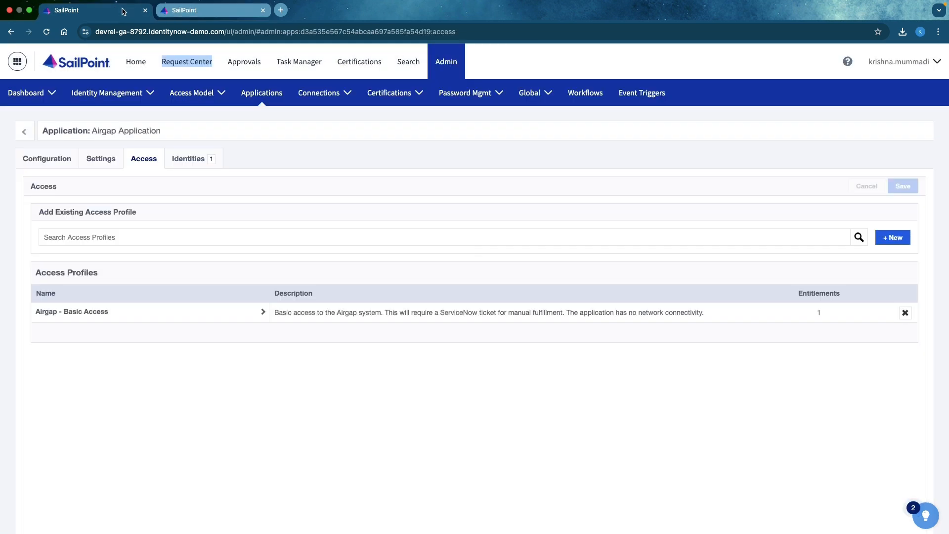
# View your password management page from the admin session and return to the Airgap Application's access settings.
pyautogui.click(124, 11)
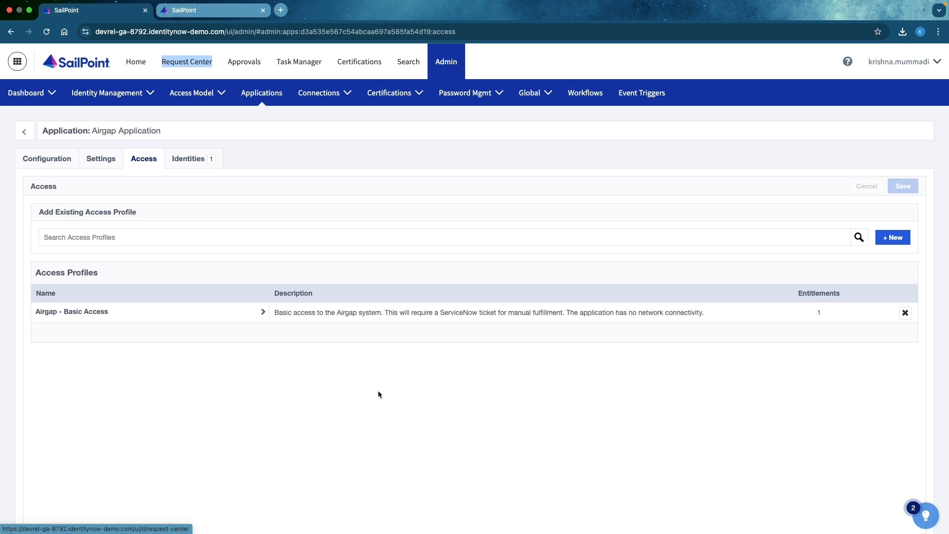
pyautogui.click(908, 74)
pyautogui.click(915, 118)
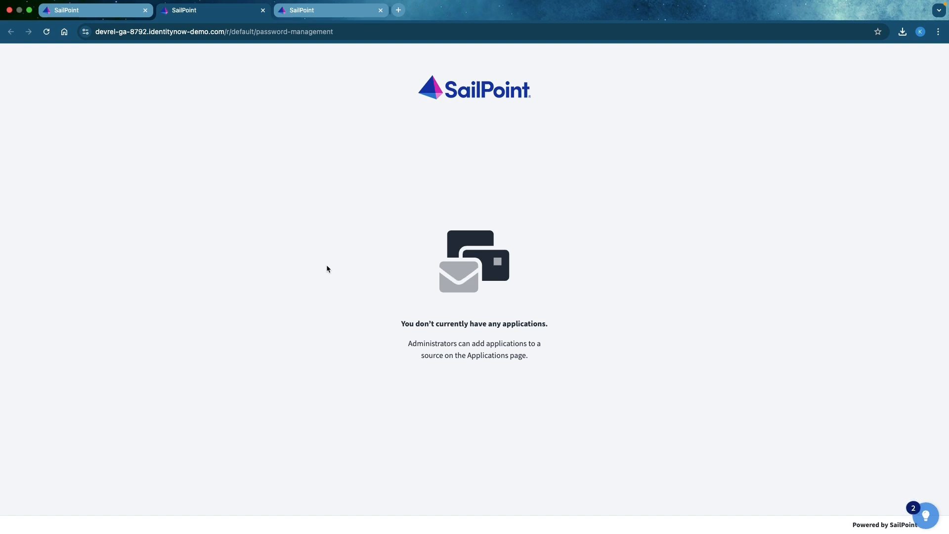
pyautogui.click(82, 11)
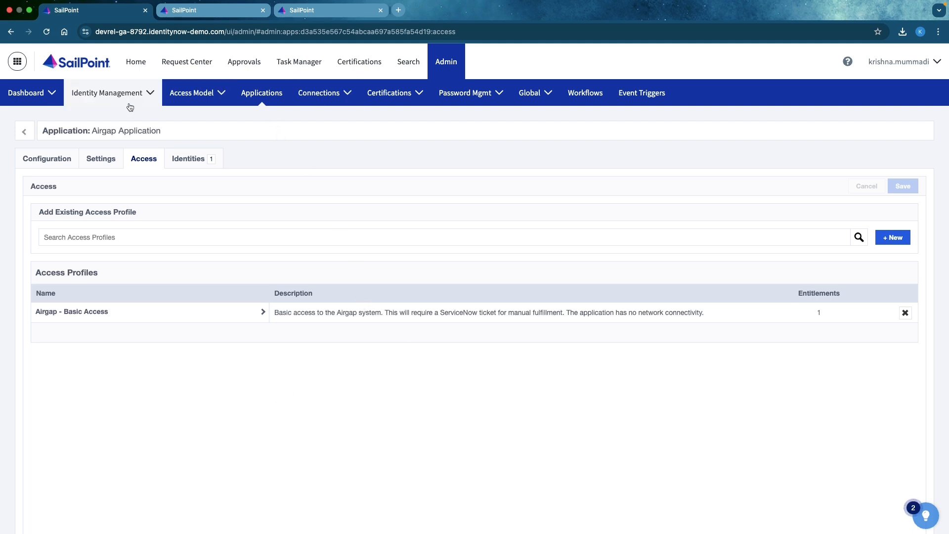
# Open the All Employees access request segment for editing.
pyautogui.moveTo(128, 104)
pyautogui.moveTo(208, 99)
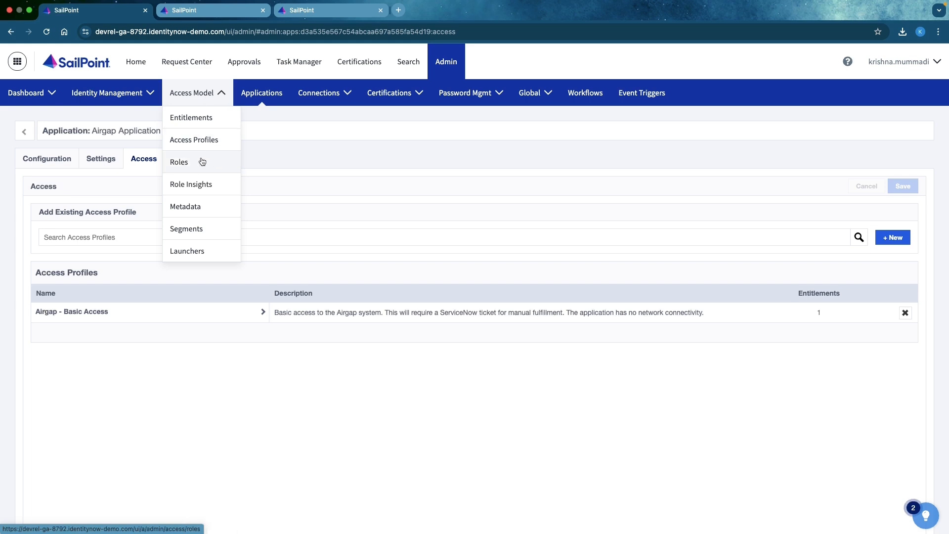
pyautogui.click(189, 231)
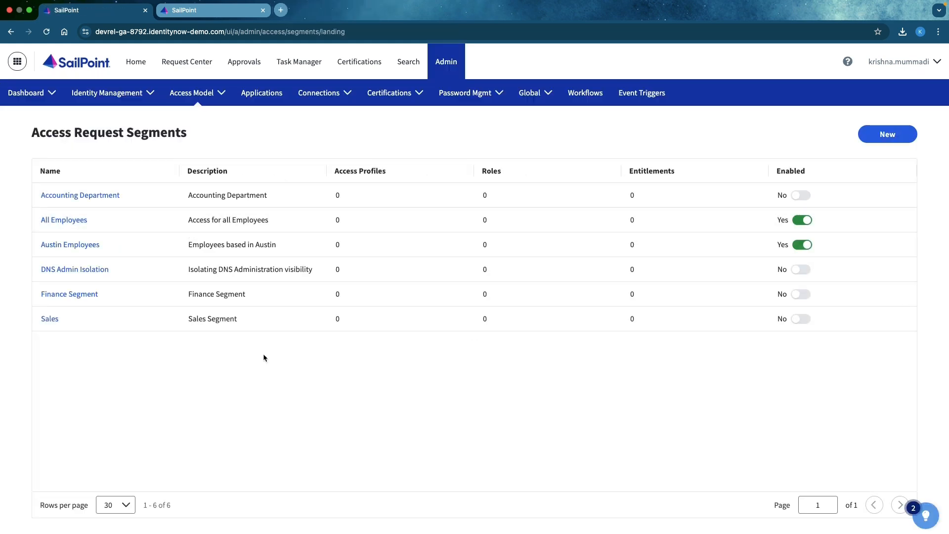
pyautogui.click(54, 225)
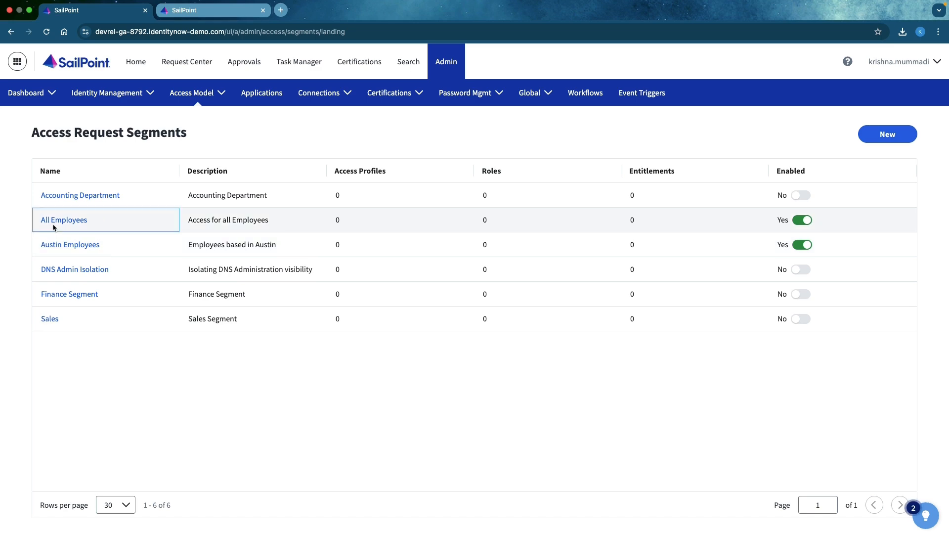
pyautogui.click(64, 223)
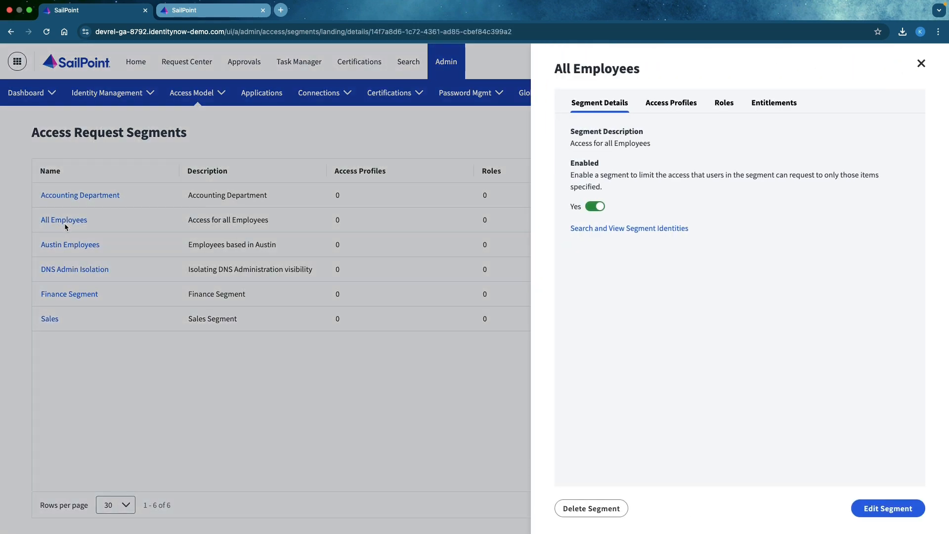
pyautogui.click(884, 508)
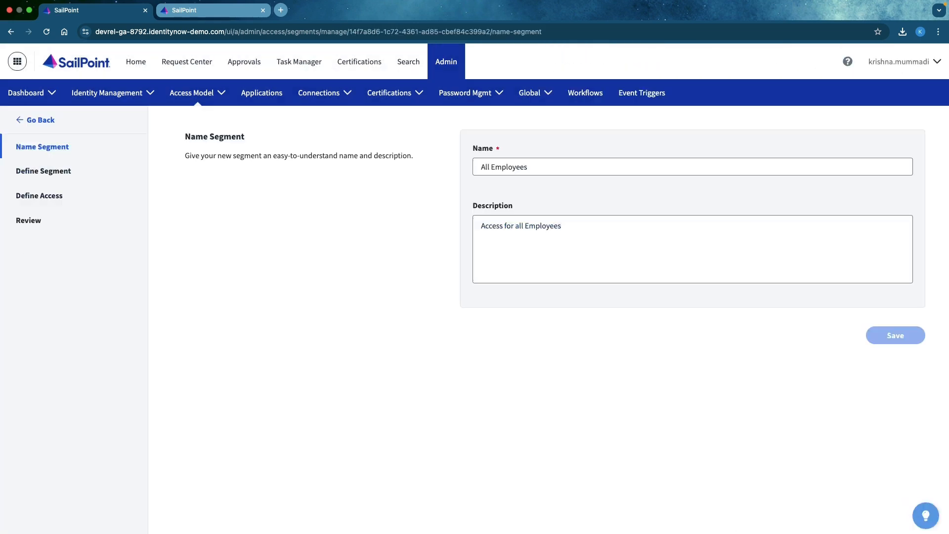
# Review the segment's identity criteria and search all access that can be assigned to it with the query *.
pyautogui.click(59, 184)
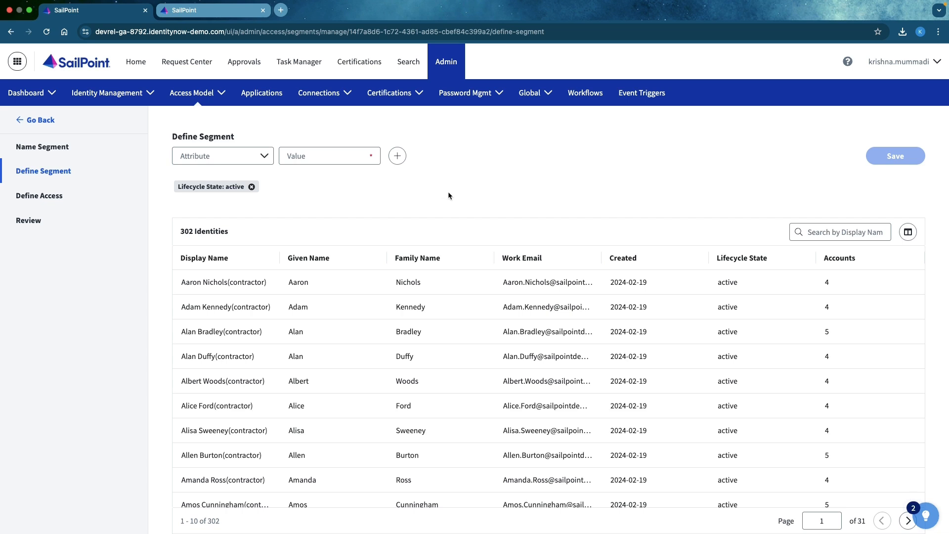
pyautogui.click(34, 199)
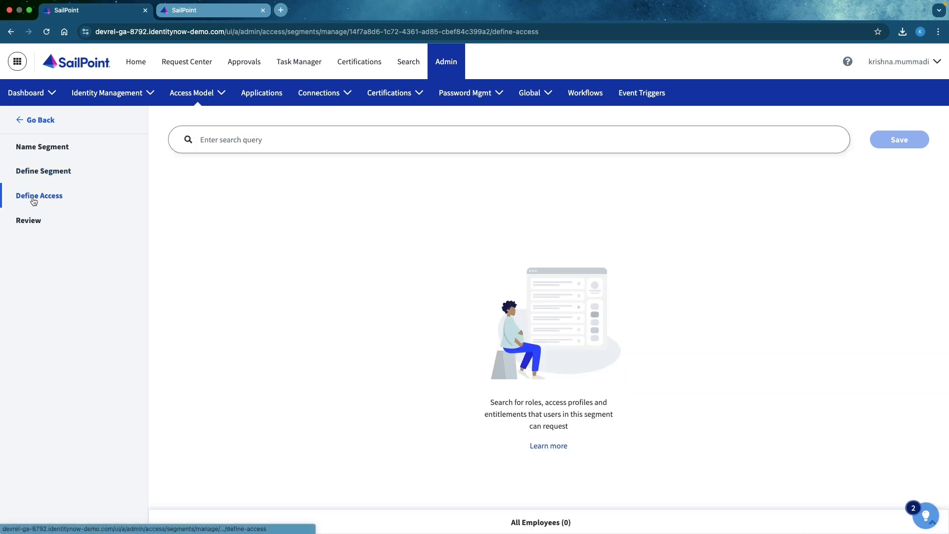
pyautogui.click(240, 139)
pyautogui.write('*')
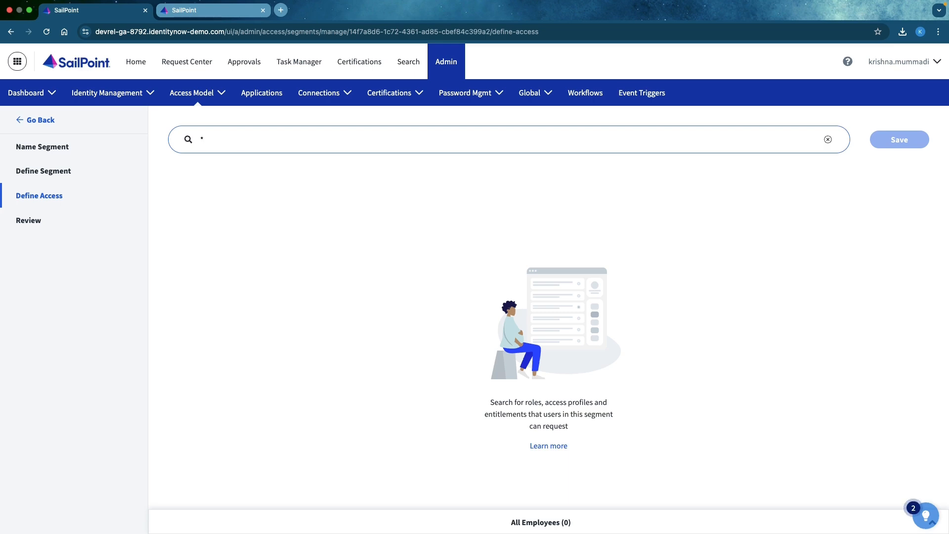
pyautogui.press('Return')
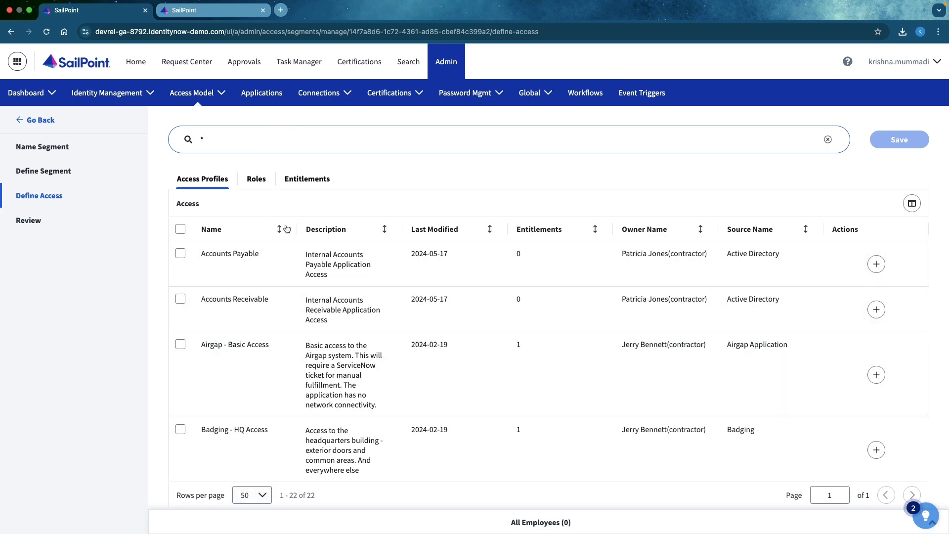